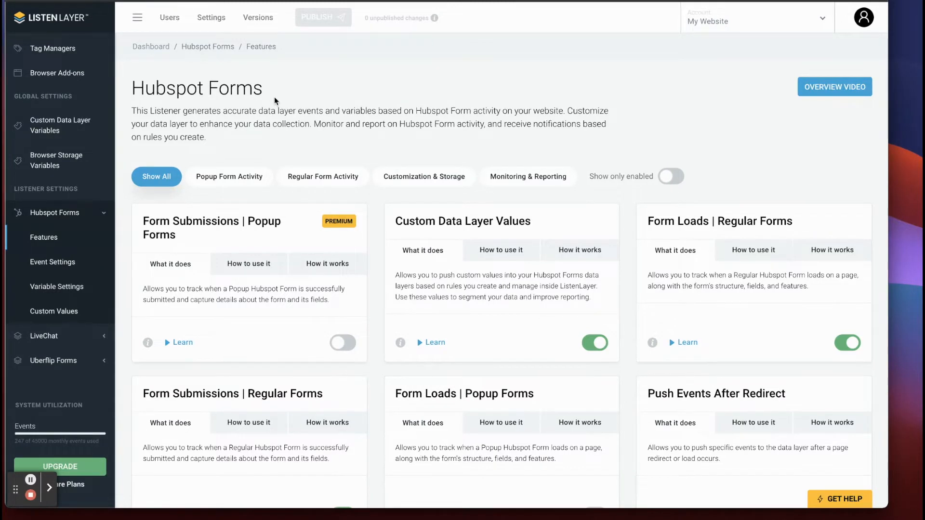
- Look over the available Listeners and the domain and script settings of the Website integration
scroll(65, 241, "down", 1)
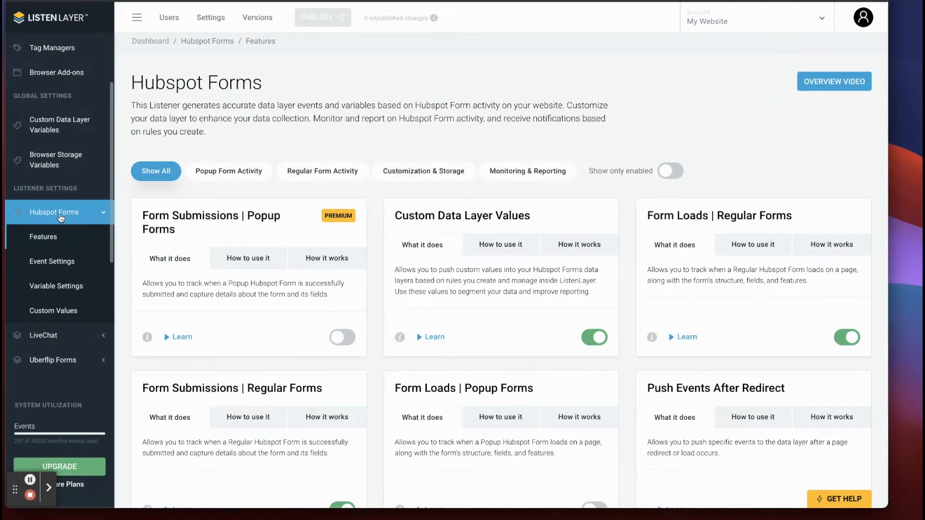
scroll(62, 212, "up", 4)
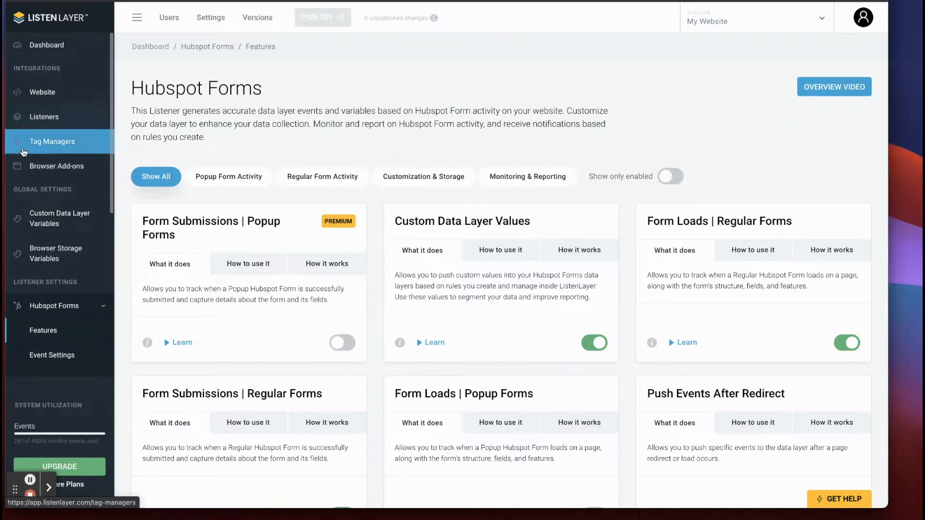
left_click(48, 118)
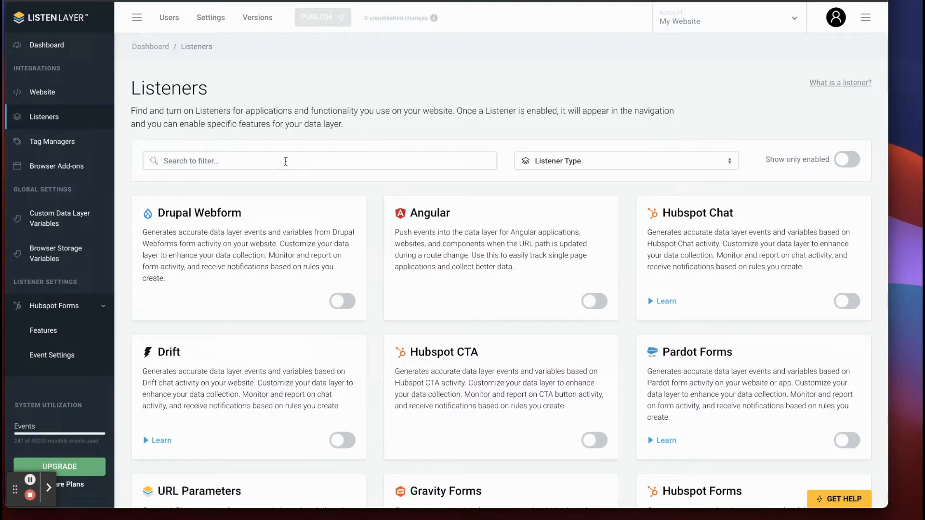
left_click(53, 93)
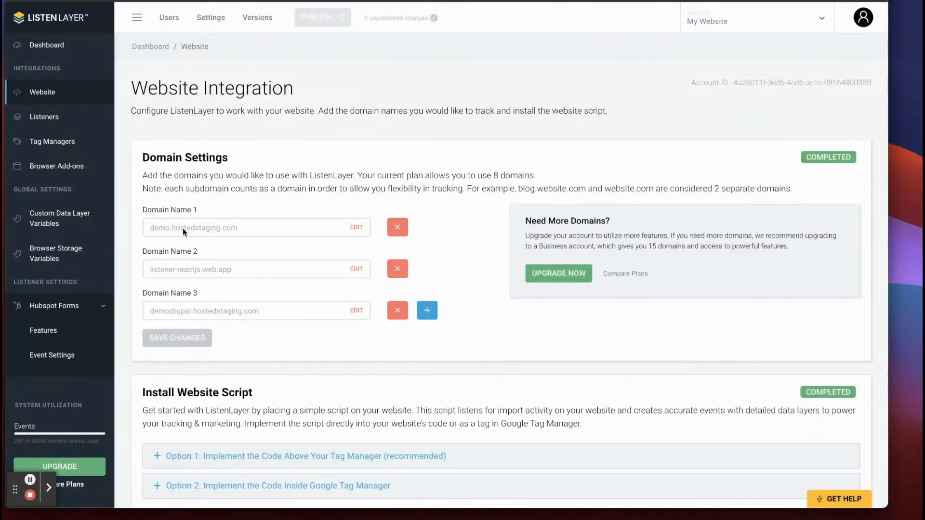
scroll(242, 216, "down", 3)
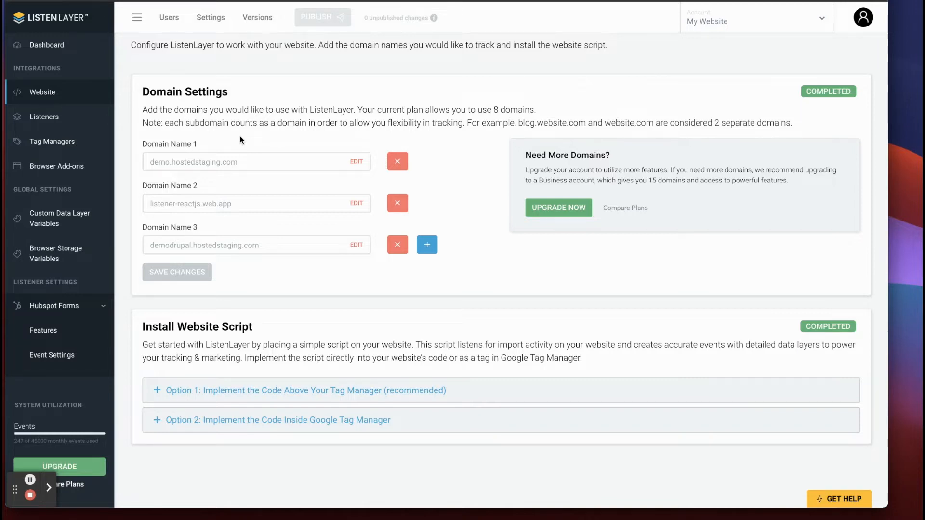
- Open the Hubspot Forms features and filter them by Popup Form Activity and by Regular Form Activity
left_click(43, 330)
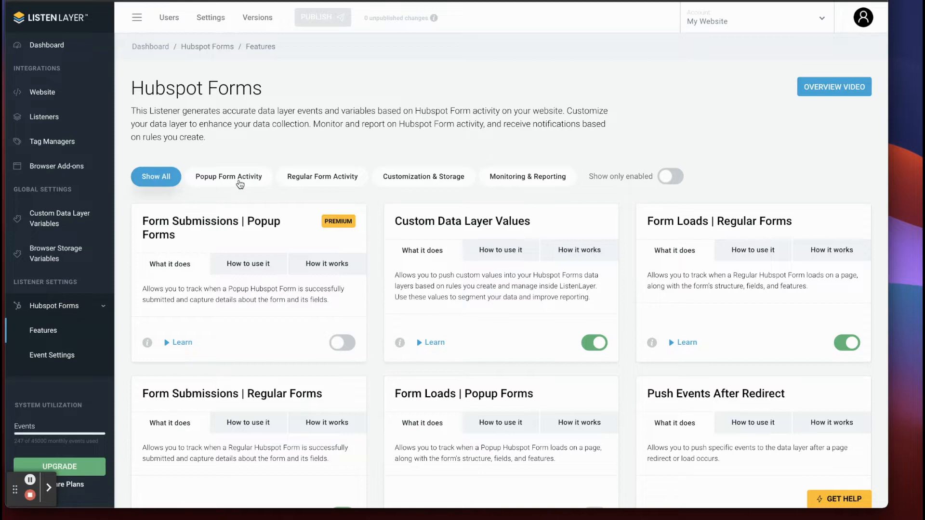
left_click(240, 184)
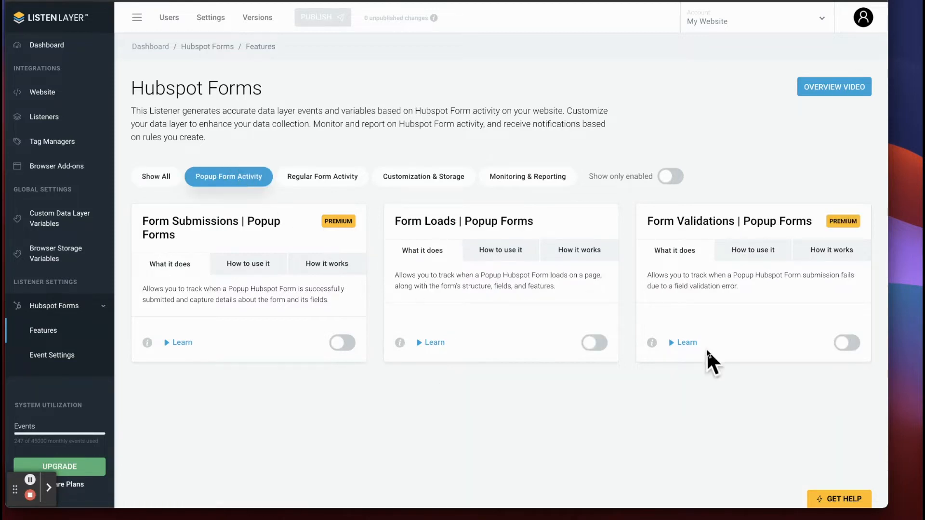
left_click(295, 179)
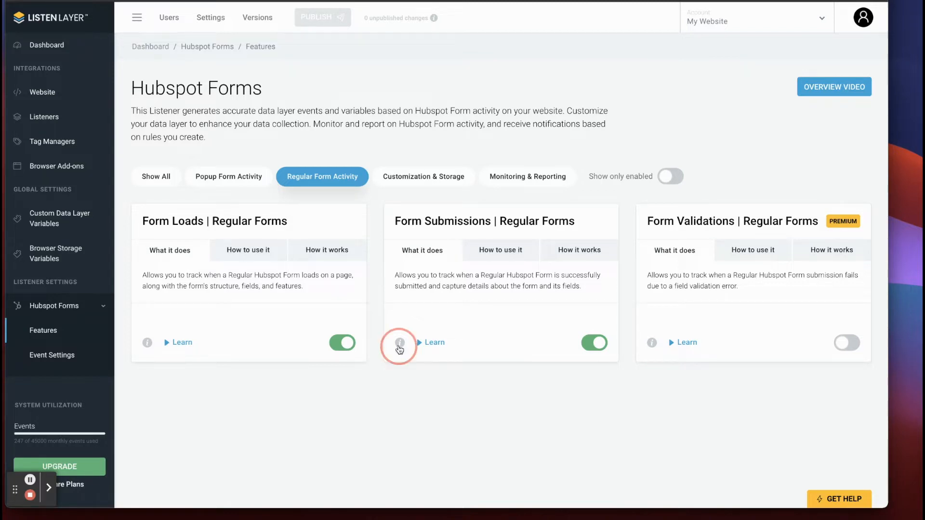
- Examine the code preview of the Form Submissions | Regular Forms feature, highlighting its formAutomaticValues section
left_click(400, 344)
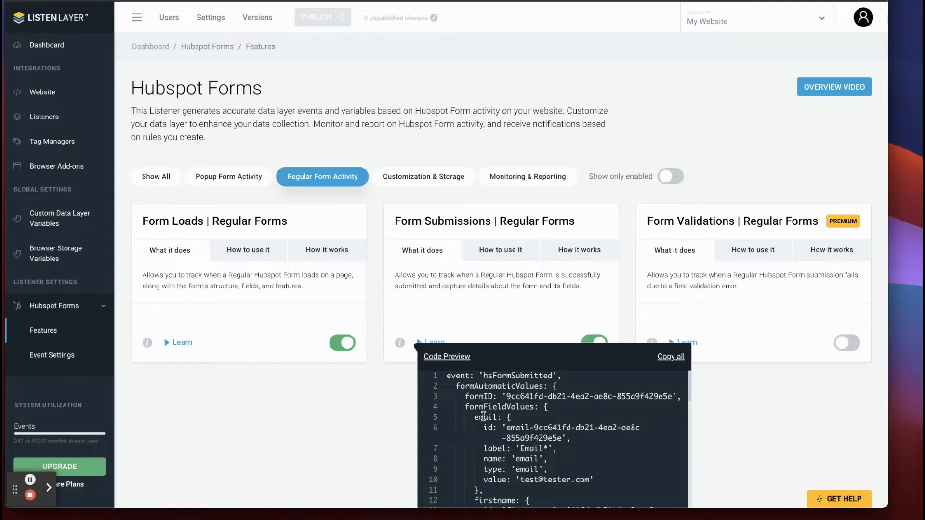
scroll(483, 417, "down", 3)
scroll(527, 378, "up", 3)
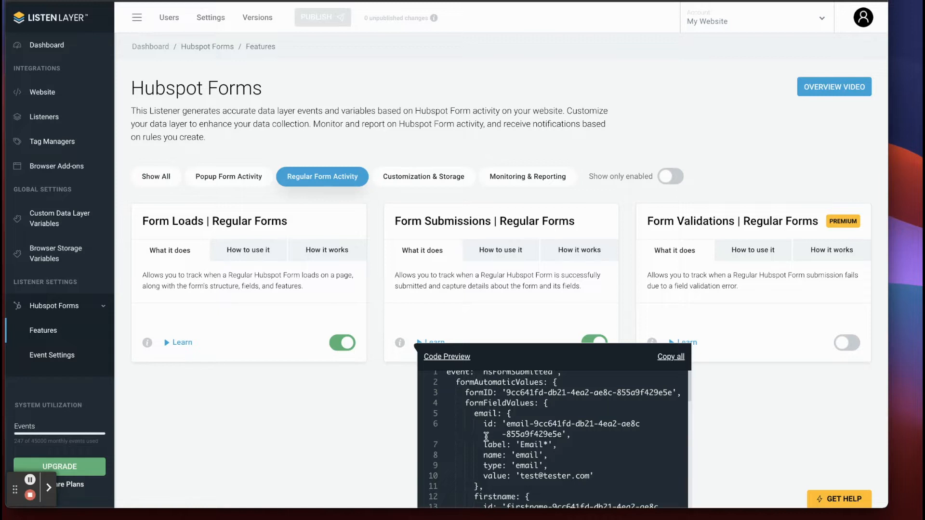
left_click_drag(451, 388, 519, 519)
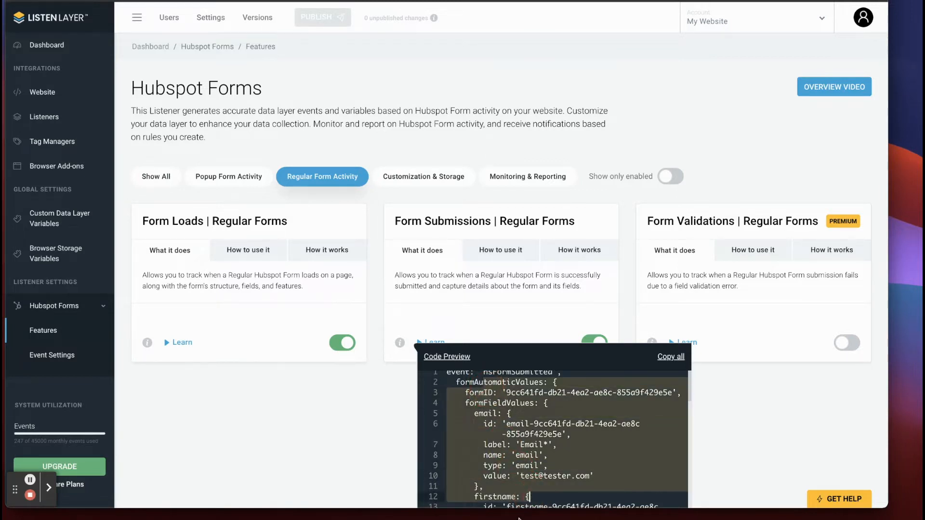
left_click(321, 469)
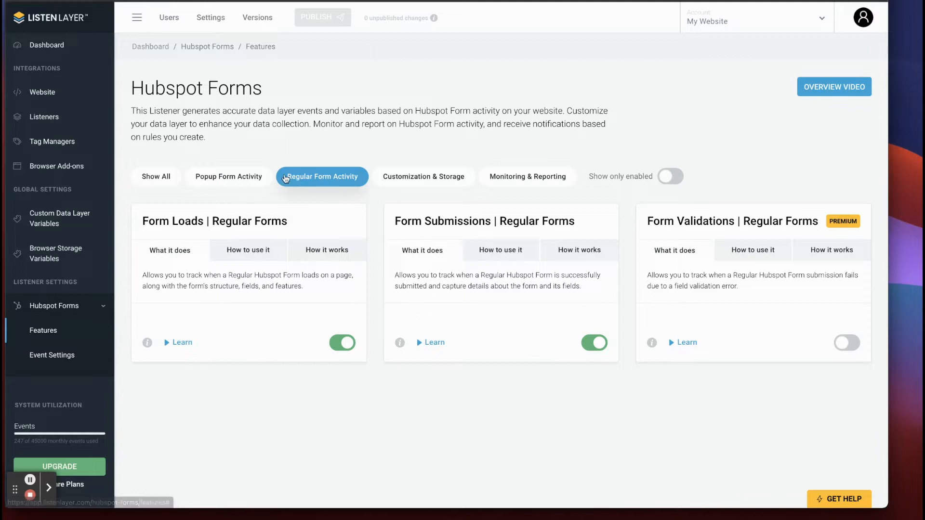
- Check the Hubspot Forms event settings, and go back to Features to view the Customization & Storage group
left_click(52, 355)
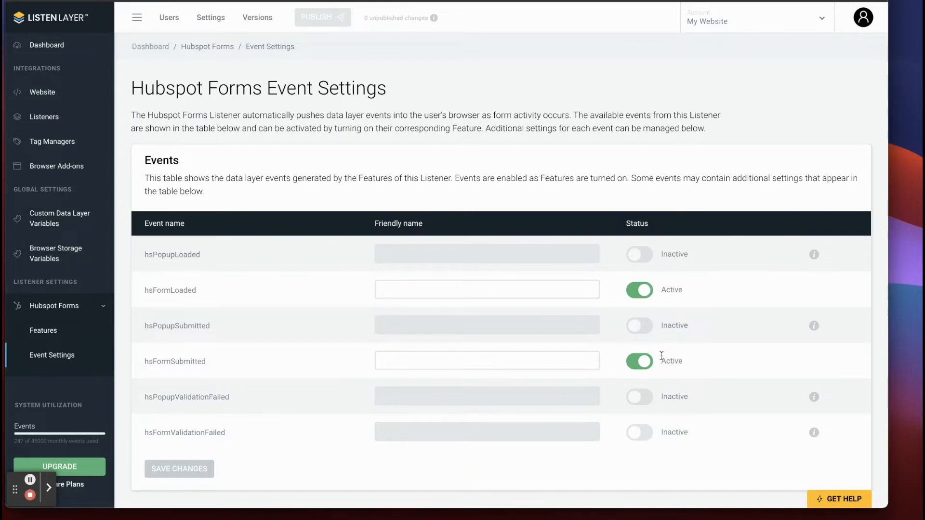
left_click(46, 332)
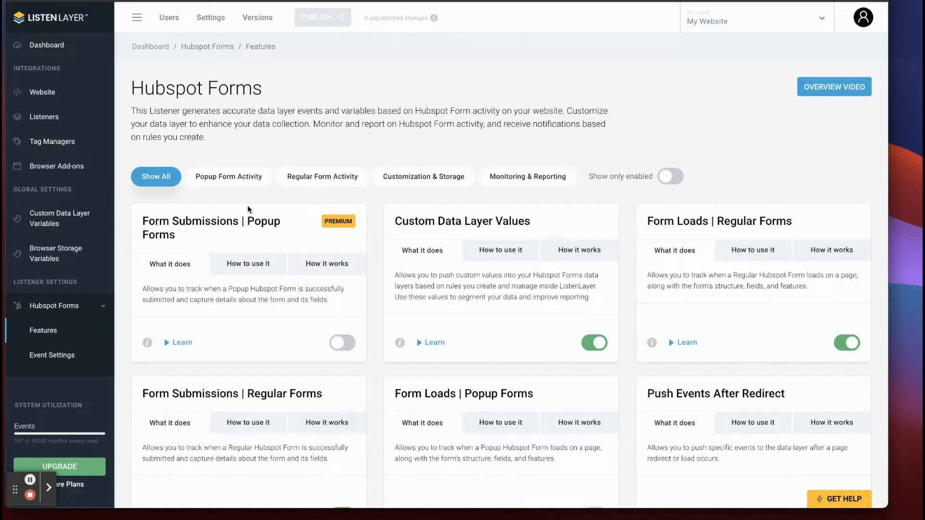
left_click(330, 179)
left_click(222, 177)
left_click(301, 177)
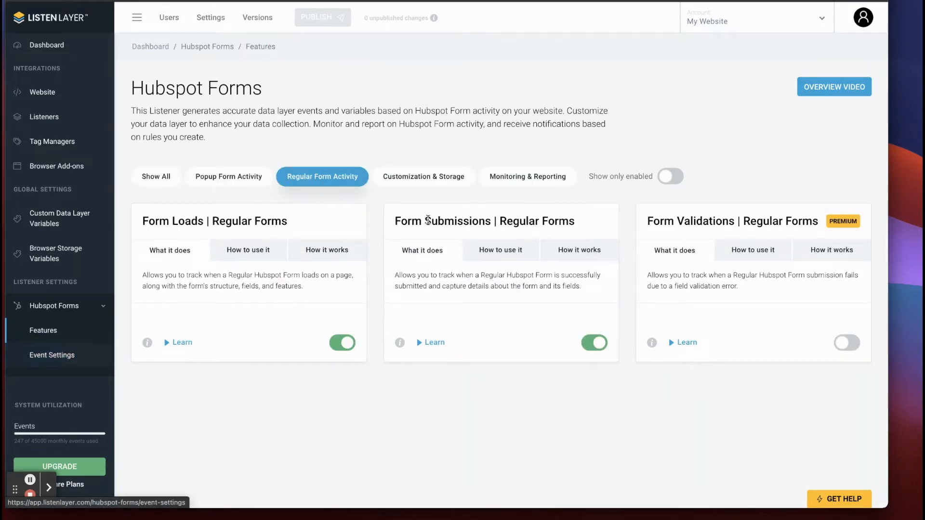
left_click(421, 178)
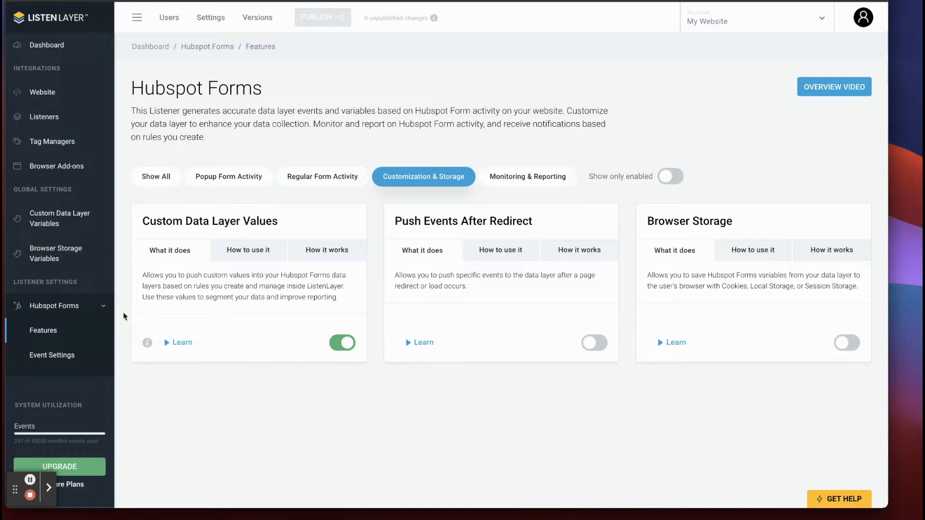
- Switch to Google Tag Assistant and highlight the event name and formAutomaticValues lines at the start of the hsFormSubmitted API call
scroll(58, 333, "down", 1)
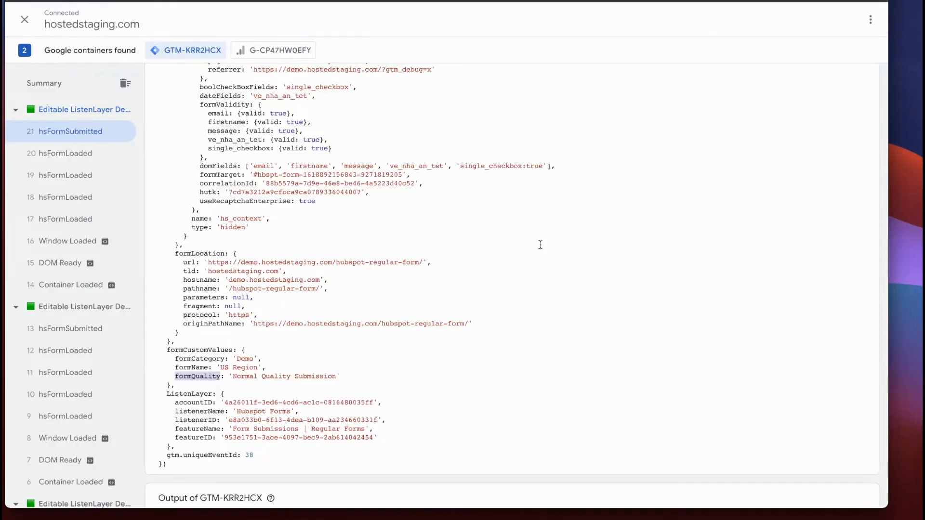
scroll(300, 246, "up", 8)
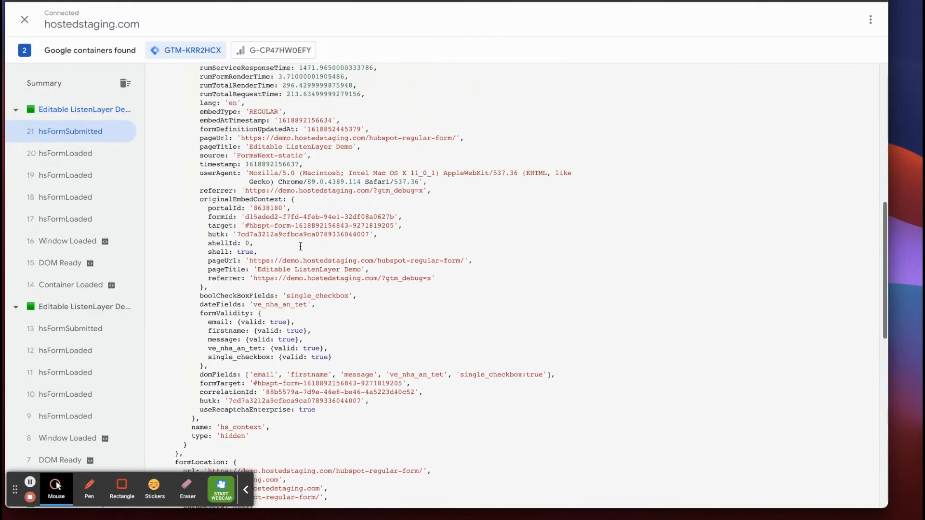
left_click(245, 490)
scroll(376, 276, "up", 3)
scroll(376, 277, "up", 3)
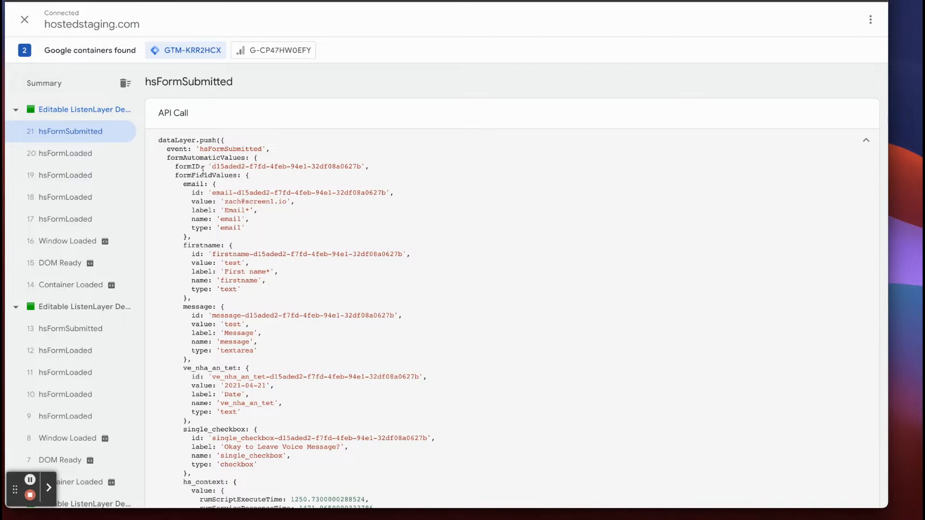
left_click_drag(167, 149, 292, 154)
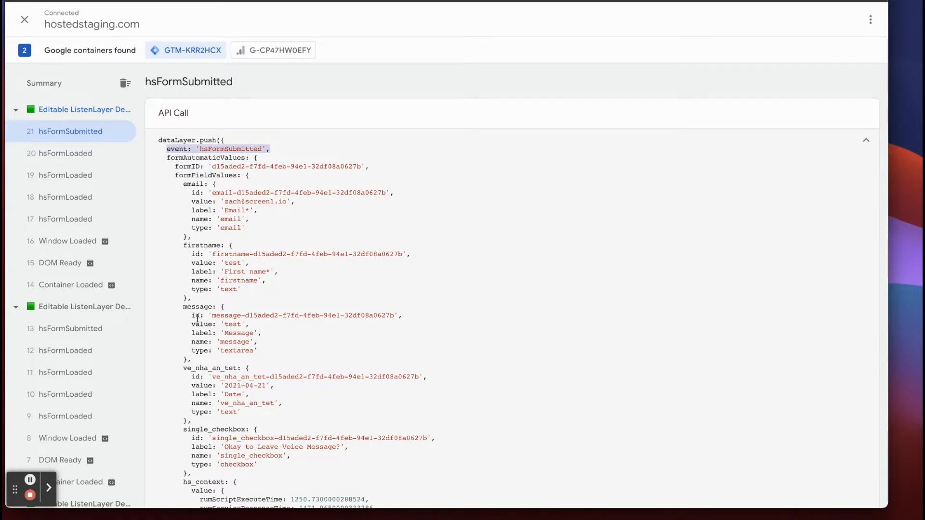
left_click_drag(166, 157, 253, 157)
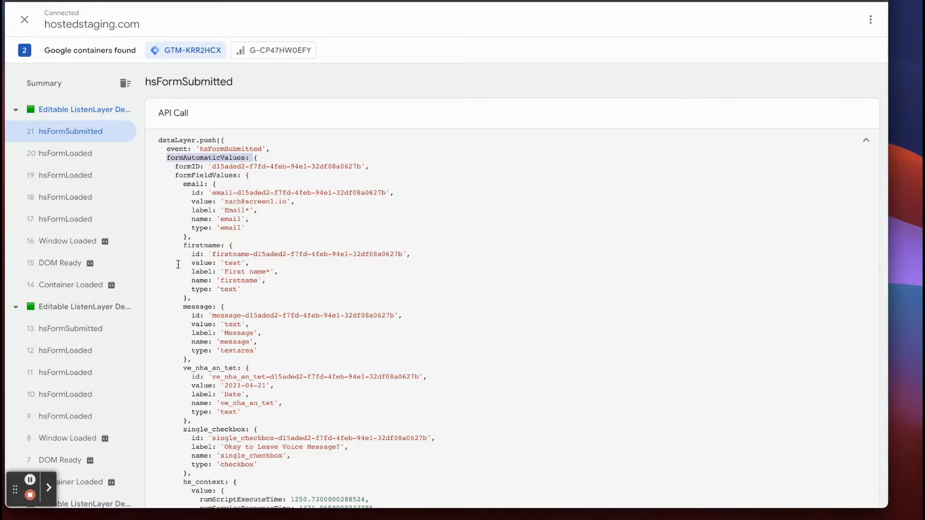
- Read through the automatic values of the hsFormSubmitted event and highlight the formCustomValues heading and its formQuality key
scroll(194, 194, "down", 5)
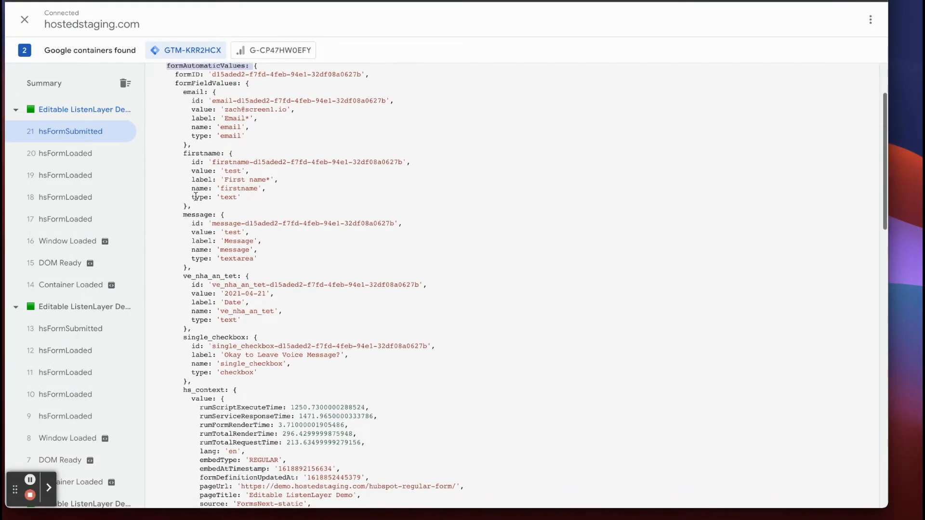
scroll(195, 196, "down", 1)
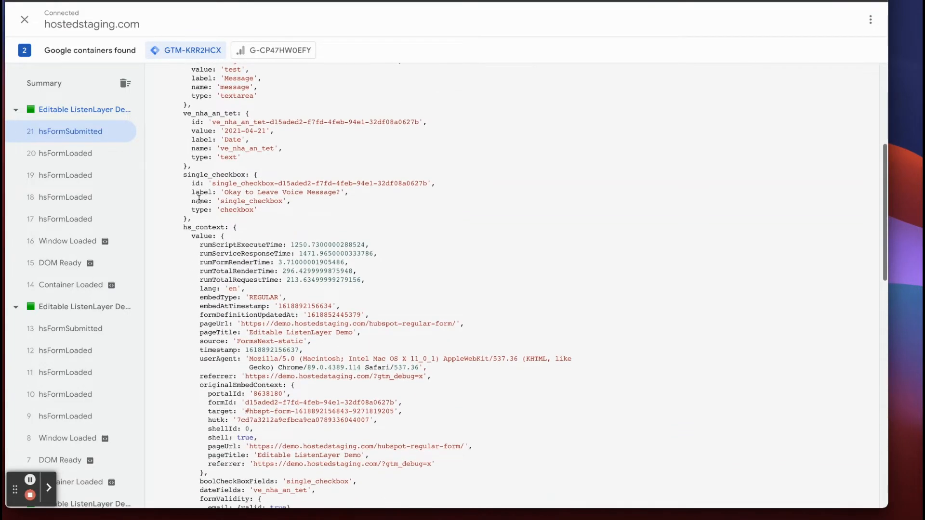
scroll(197, 198, "down", 4)
scroll(198, 199, "down", 1)
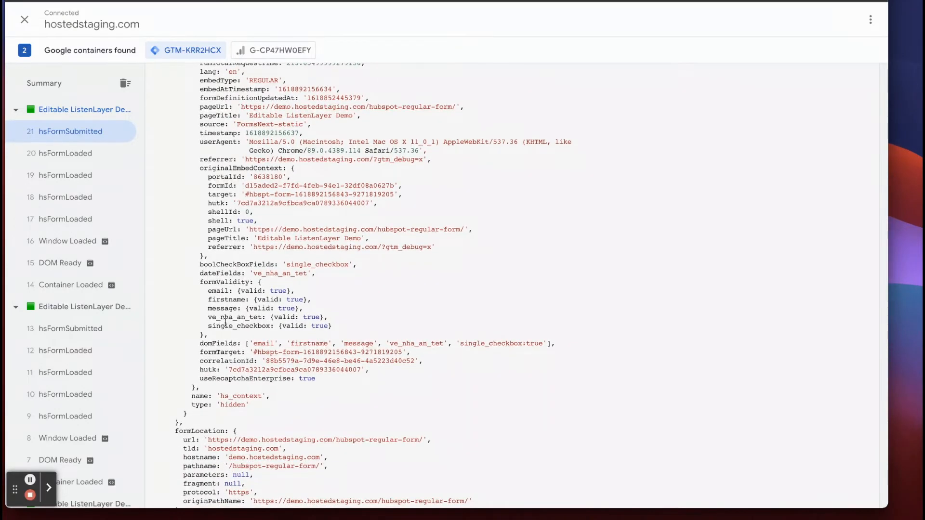
scroll(225, 322, "down", 2)
scroll(225, 323, "down", 2)
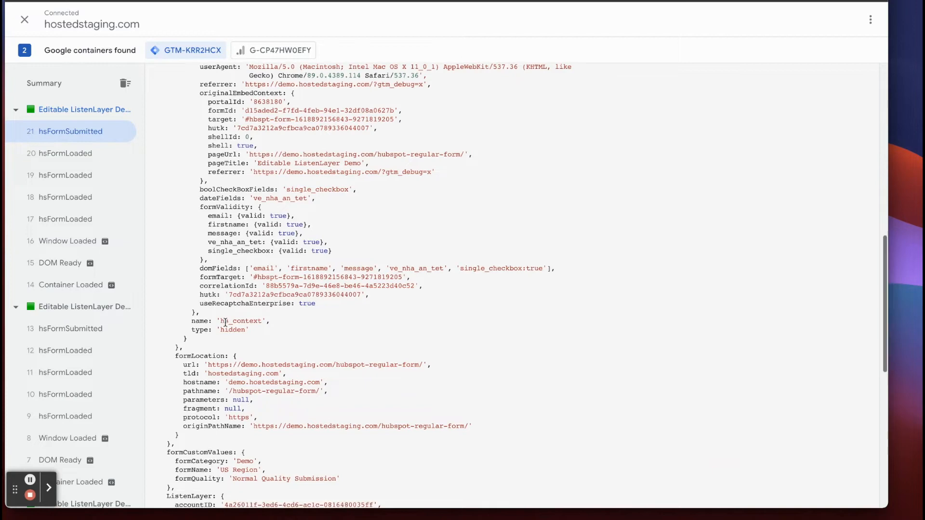
scroll(225, 323, "down", 3)
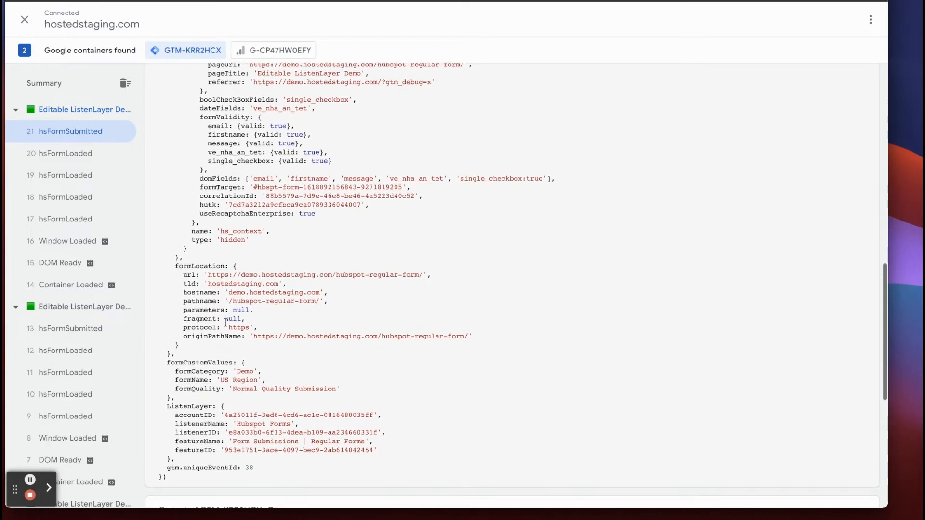
left_click_drag(167, 322, 241, 322)
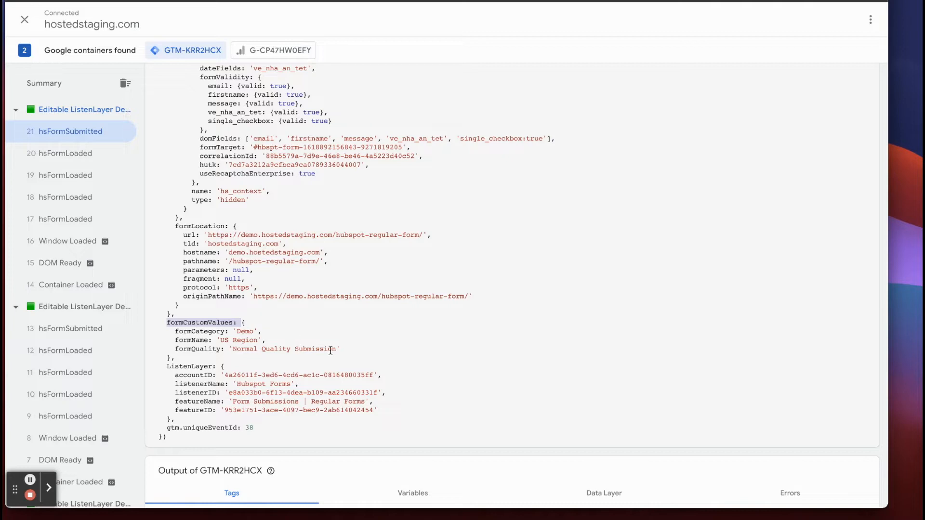
left_click_drag(337, 348, 170, 349)
- Review the hsFormSubmitted payload again, highlighting the whole formCustomValues block and the formLocation block
scroll(240, 359, "up", 3)
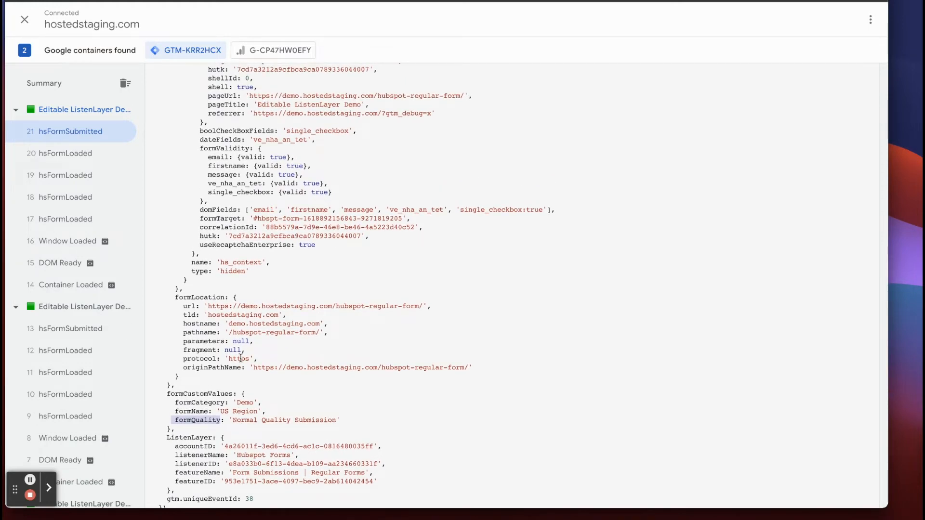
scroll(241, 358, "up", 12)
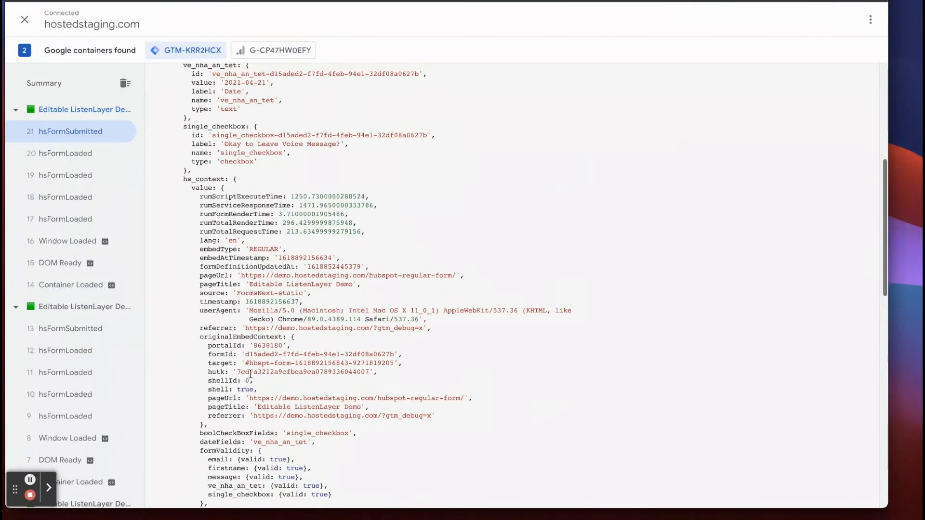
scroll(275, 202, "down", 9)
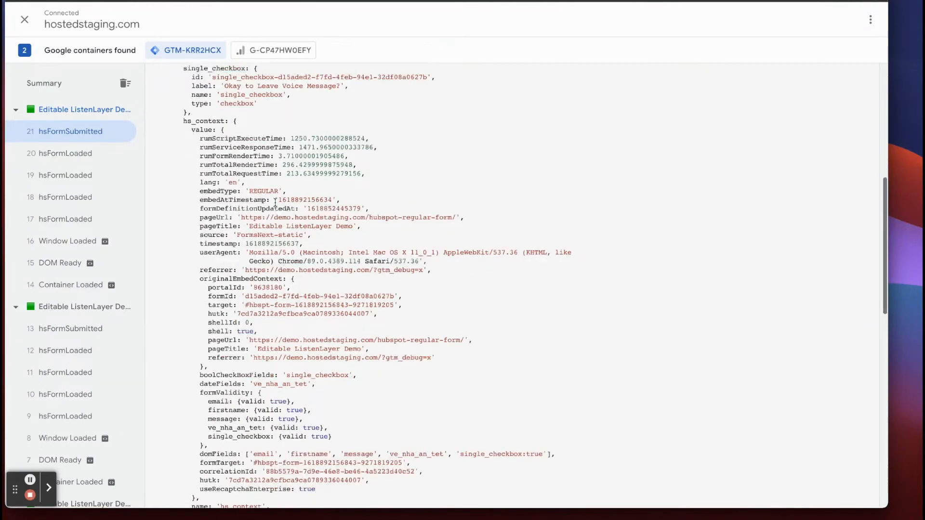
scroll(275, 202, "down", 6)
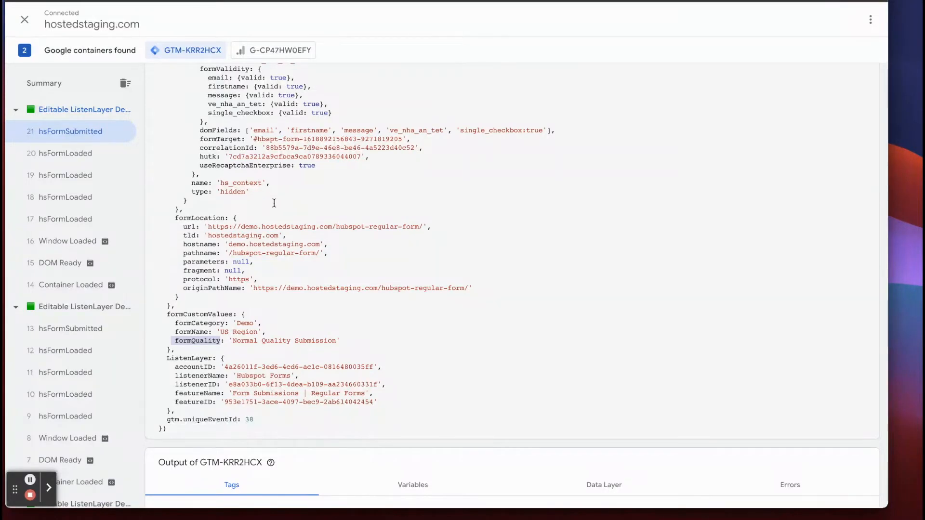
left_click_drag(159, 315, 247, 351)
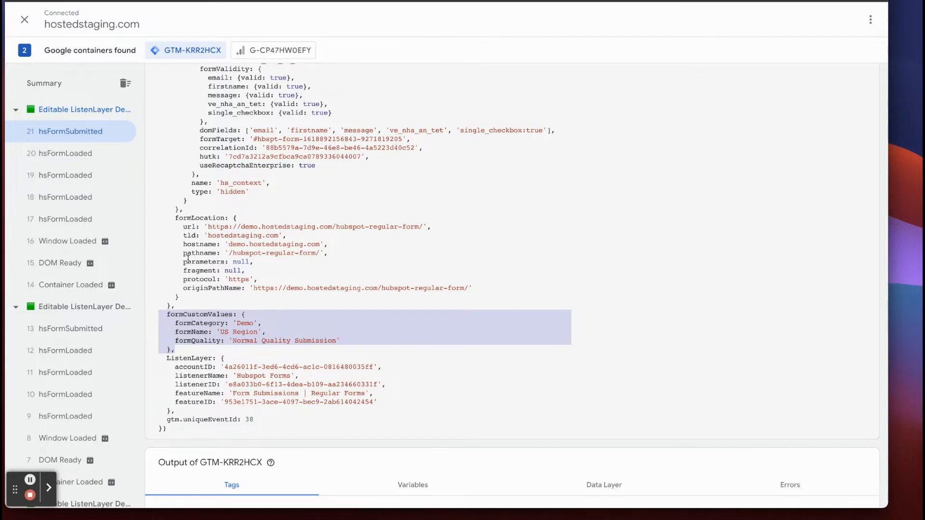
left_click_drag(176, 220, 231, 298)
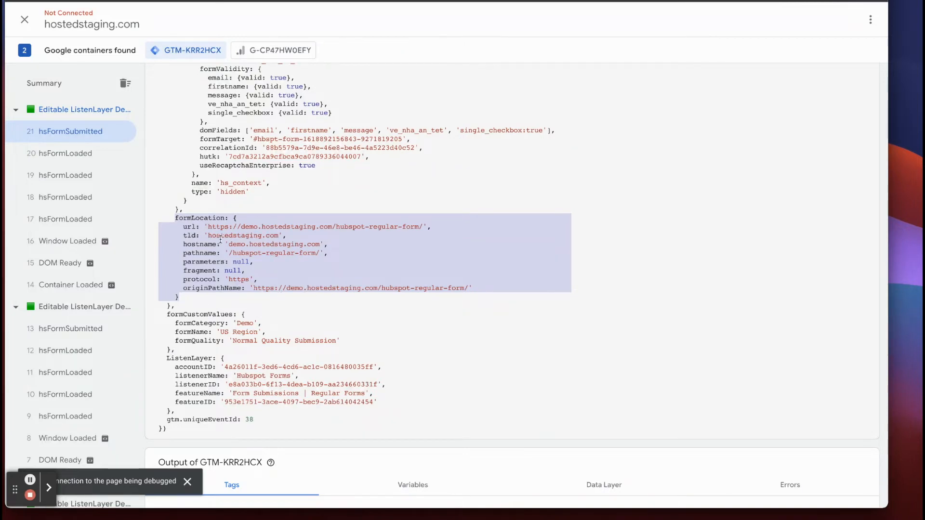
- Highlight the ListenLayer block with its account, listener and feature details near the end of the API call
scroll(223, 268, "down", 1)
scroll(223, 268, "down", 1)
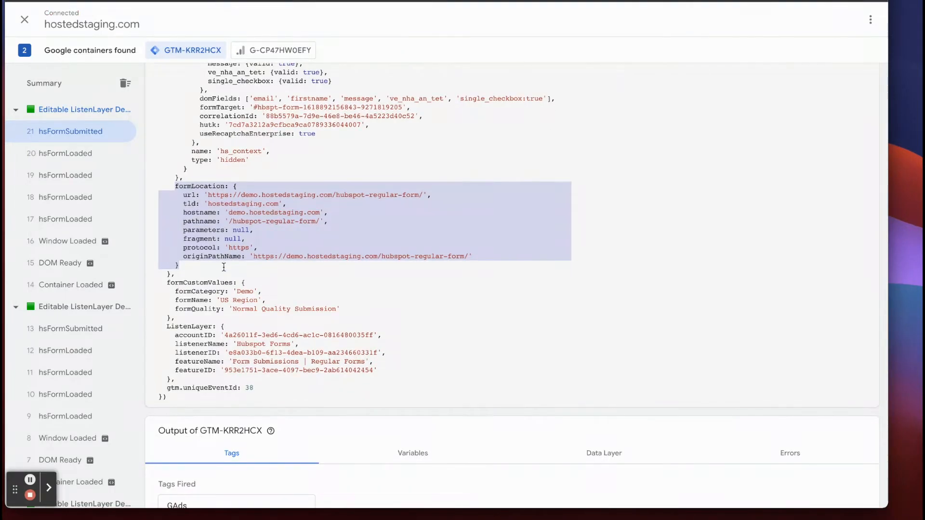
left_click_drag(165, 326, 400, 370)
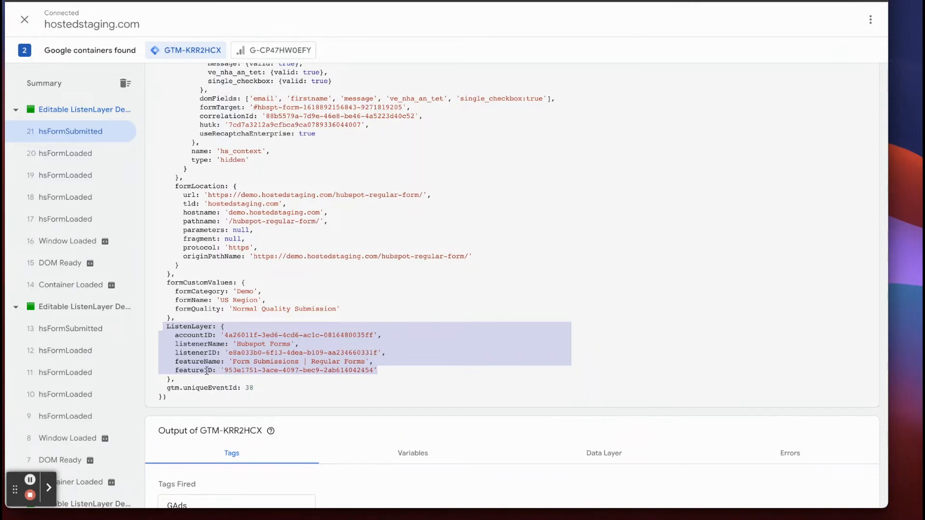
- Review the end of the hsFormSubmitted payload and highlight the formCustomValues block with its category, name and quality entries
scroll(206, 371, "up", 1)
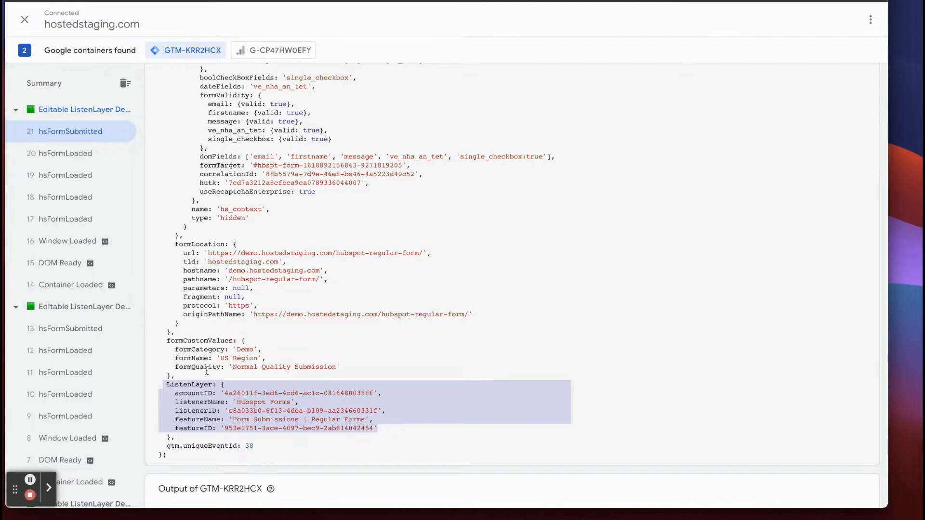
scroll(207, 371, "up", 4)
scroll(207, 370, "down", 6)
left_click_drag(359, 260, 144, 226)
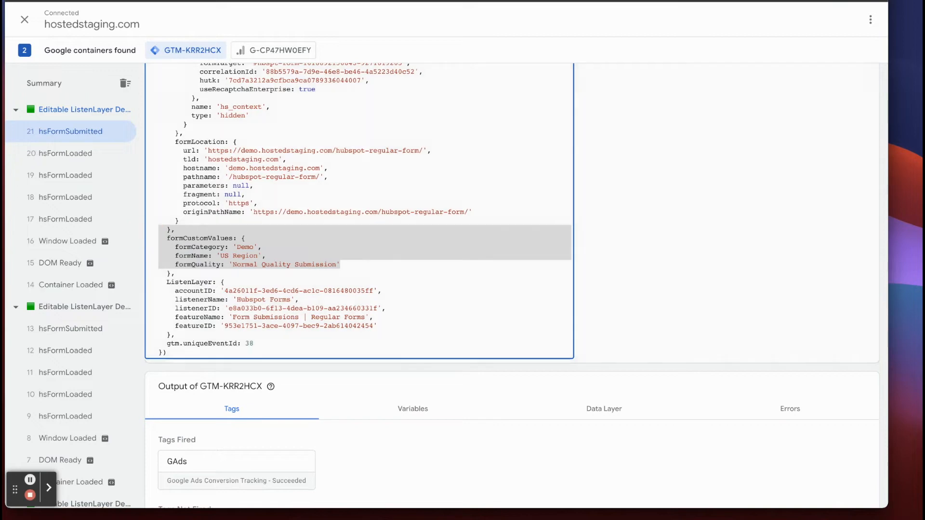
- Switch to ListenLayer and open the Custom Value Rules of the Hubspot Forms listener
key("ctrl+Tab")
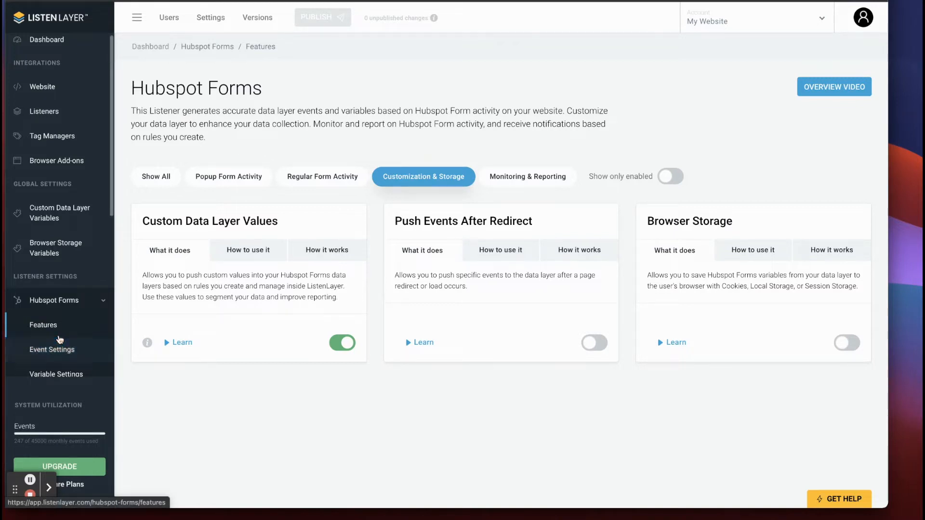
scroll(59, 341, "down", 1)
scroll(59, 341, "down", 2)
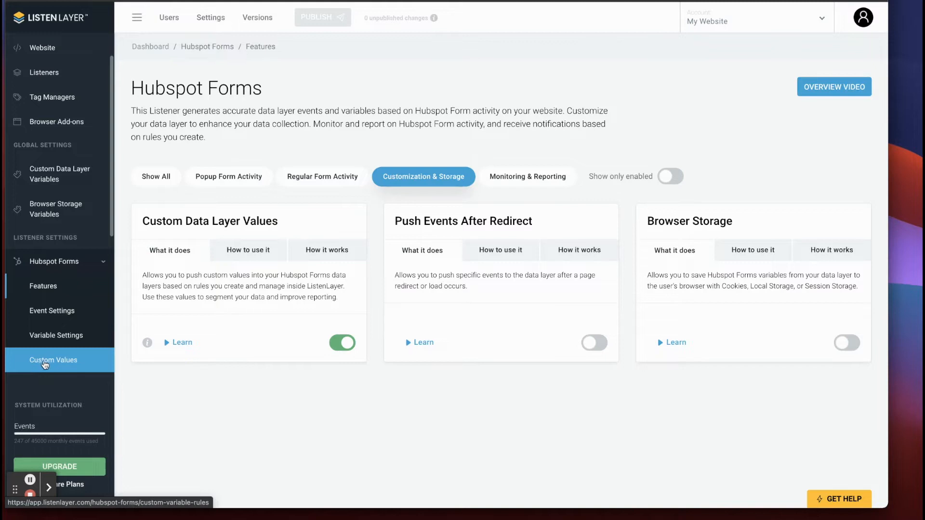
left_click(79, 358)
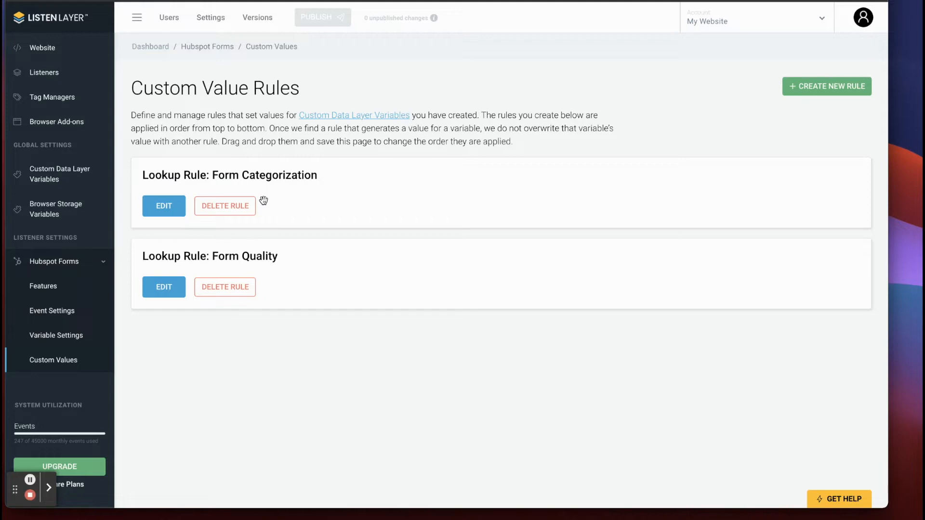
- Look through the account's Custom Data Layer Variables down to formQuality and return to the Hubspot Forms custom value rules
left_click(50, 179)
scroll(245, 268, "down", 5)
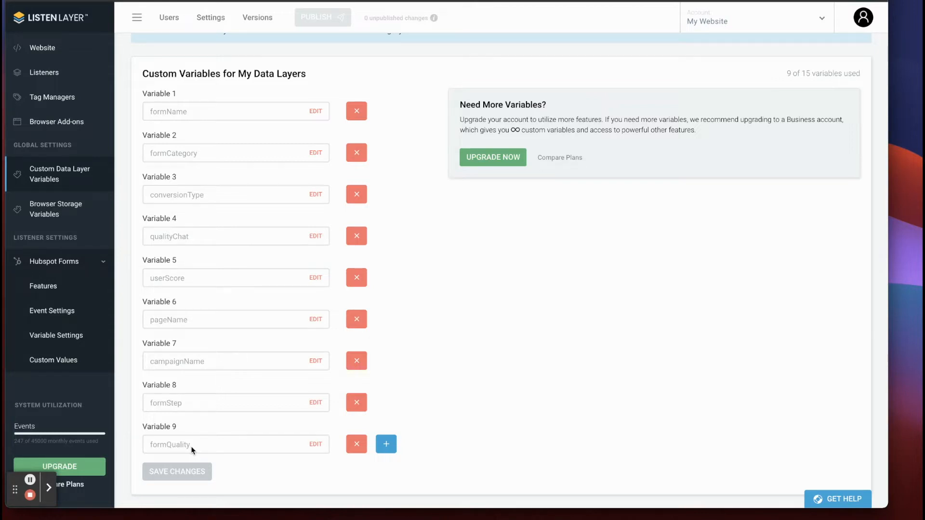
left_click(55, 359)
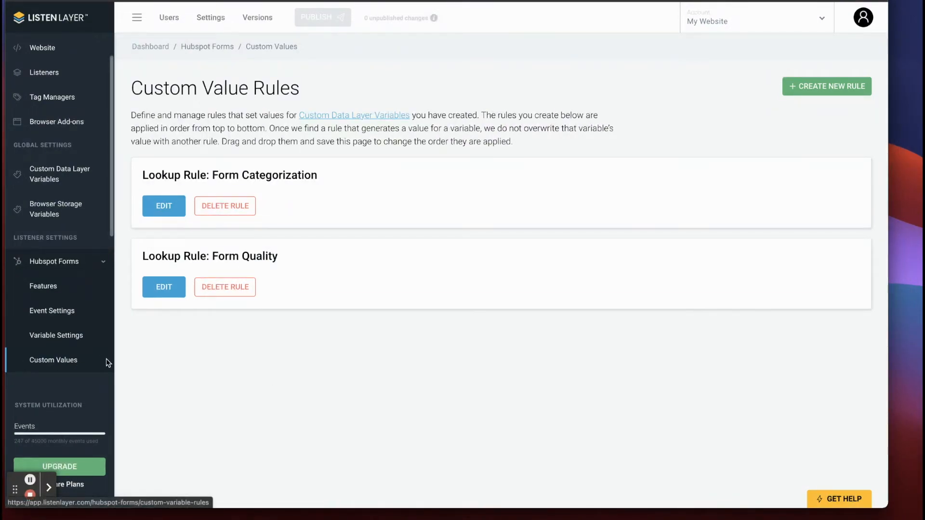
- Open the Form Quality lookup rule and highlight its headings for the conditions and the values sent to the data layer
left_click(165, 289)
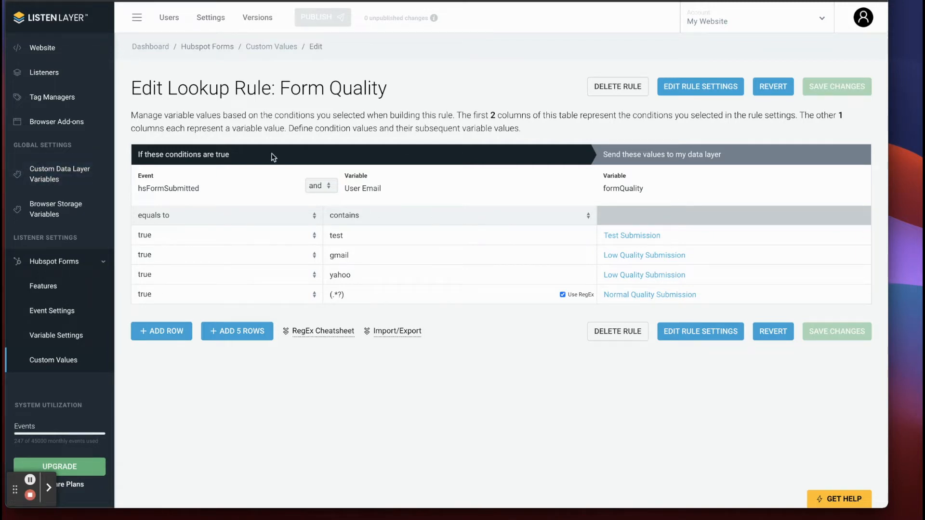
left_click_drag(268, 155, 140, 154)
left_click_drag(720, 155, 603, 156)
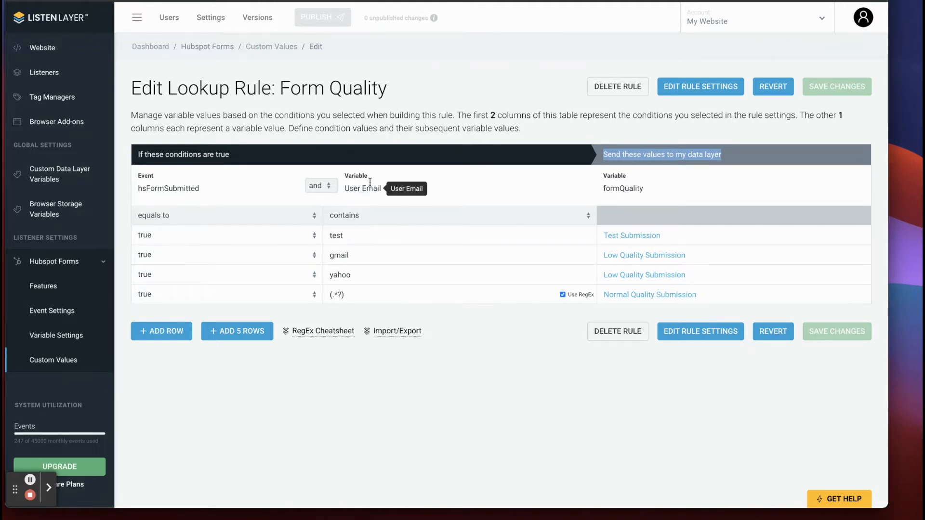
- Highlight the test, gmail, yahoo and (.*?) email conditions in the rule table together with their formQuality values
double_click(343, 237)
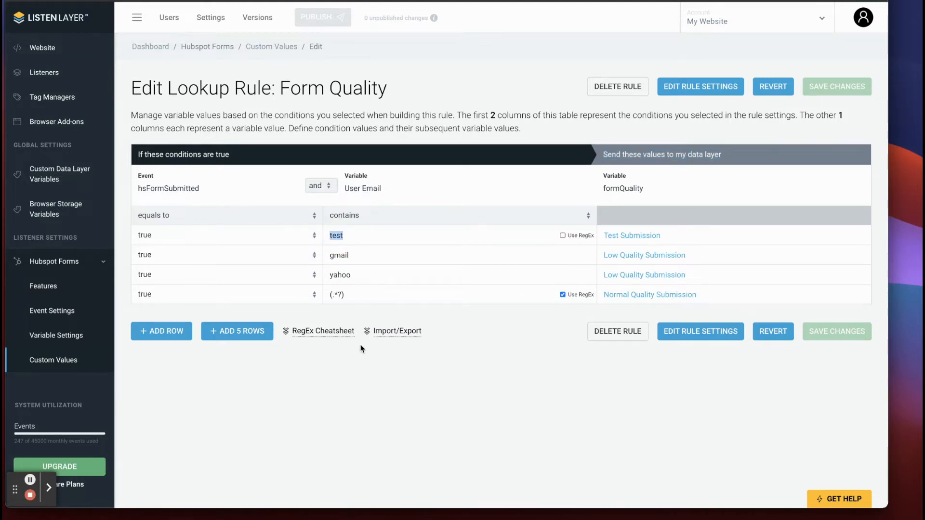
left_click_drag(675, 235, 571, 255)
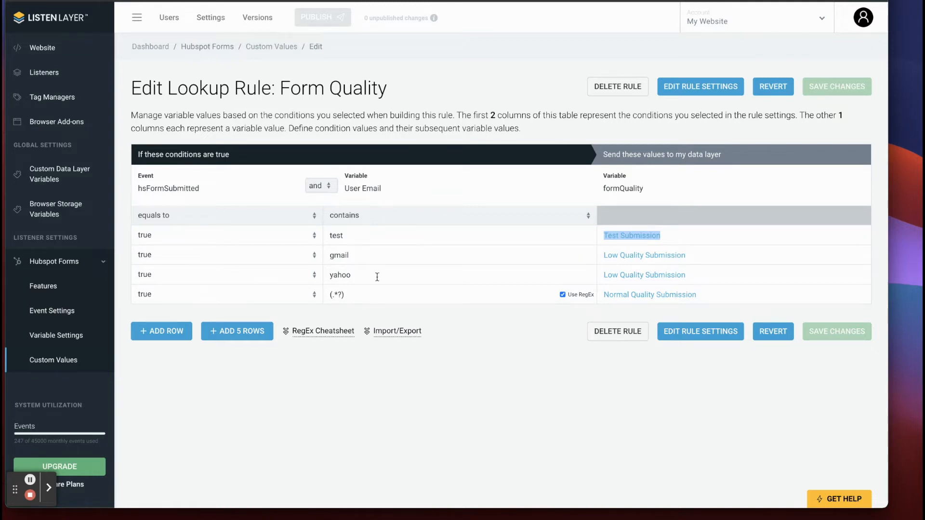
double_click(331, 257)
double_click(326, 275)
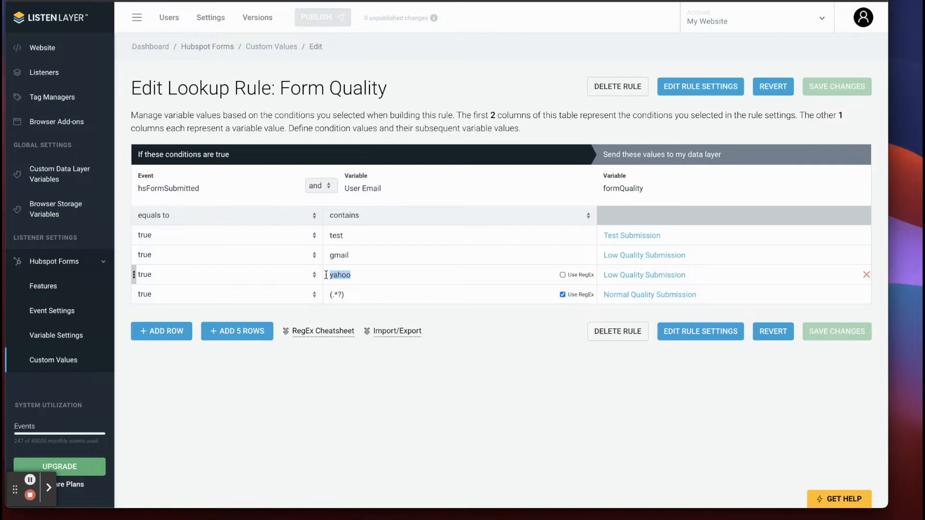
left_click_drag(694, 255, 599, 256)
left_click_drag(687, 275, 612, 276)
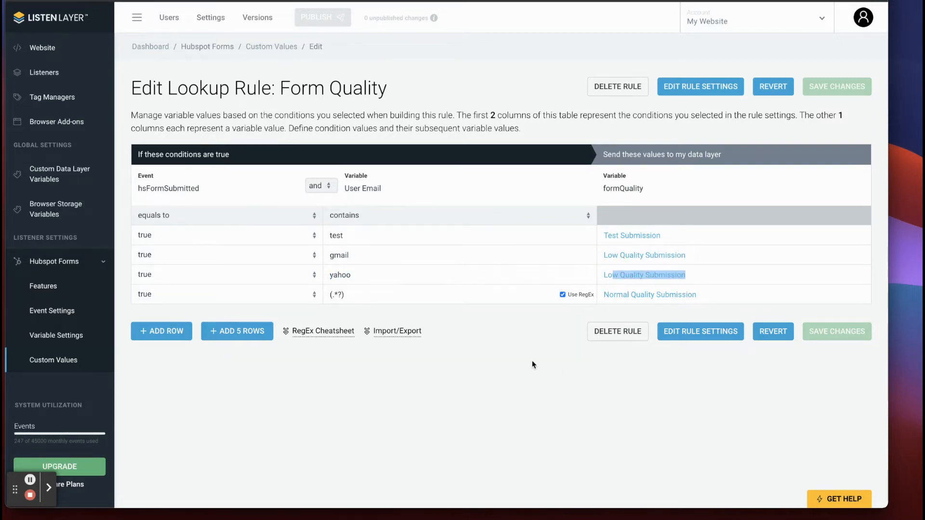
left_click_drag(348, 295, 328, 294)
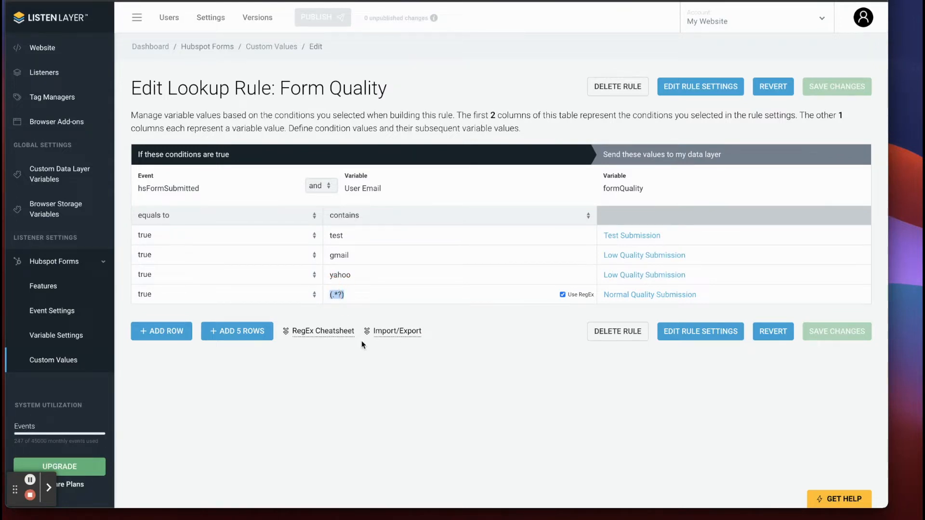
left_click_drag(709, 294, 592, 296)
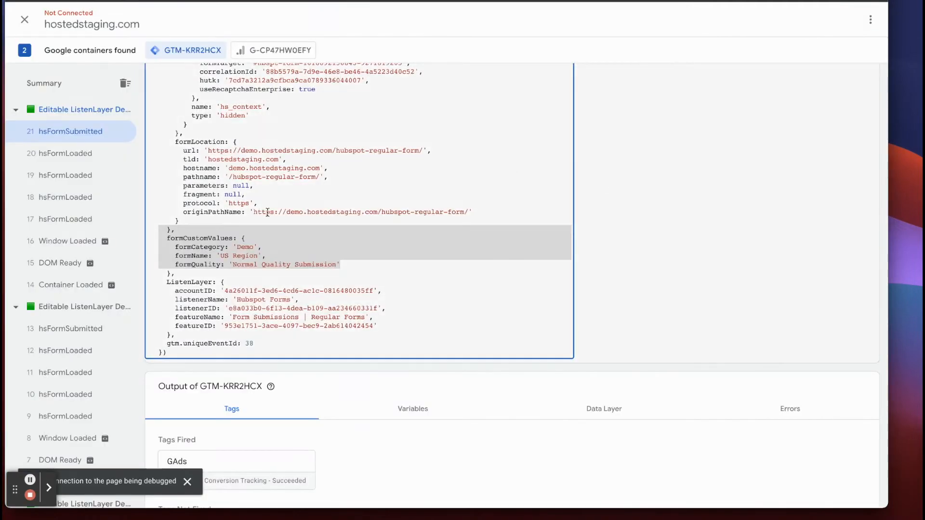
- Switch to Google Tag Assistant and look through the hsFormSubmitted payload around the formCustomValues block again
scroll(276, 205, "up", 3)
scroll(276, 205, "up", 5)
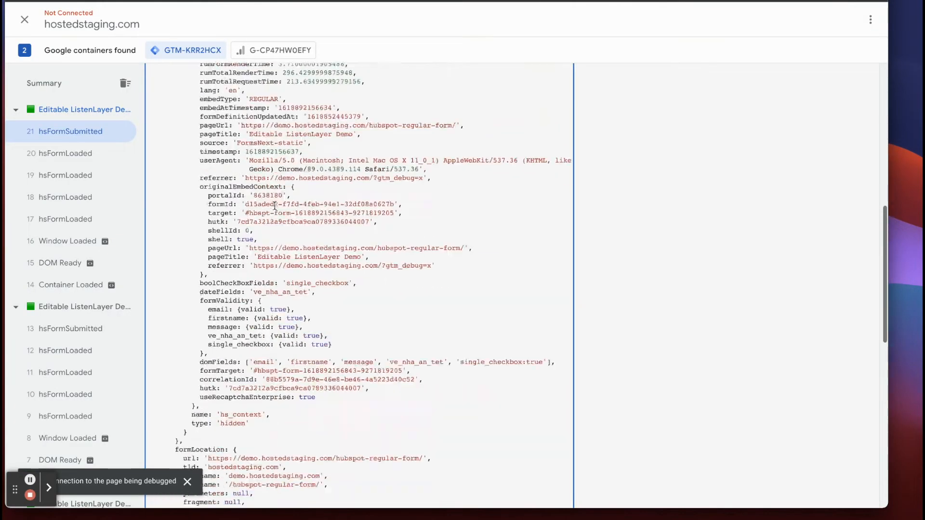
scroll(182, 367, "down", 4)
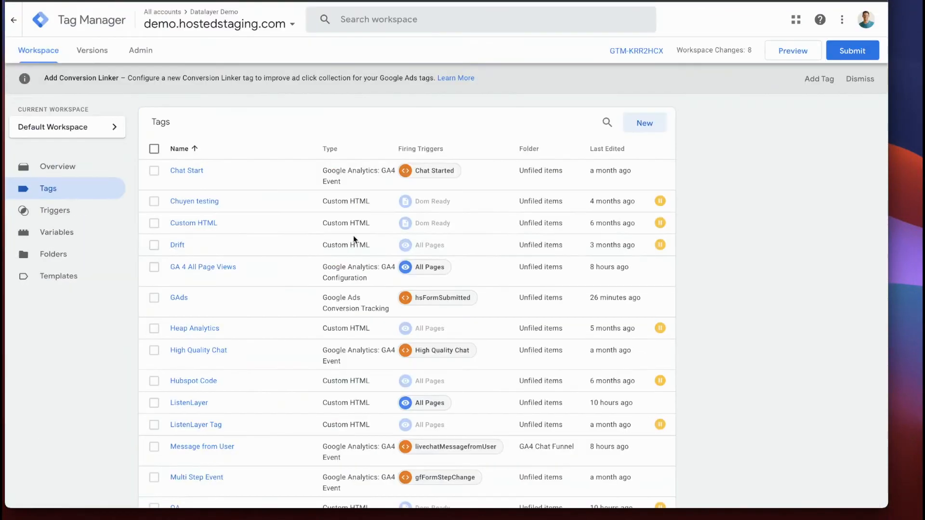
- Switch to Google Tag Manager, find "formQualit" among the container's variables and open the formQuality variable
left_click(53, 235)
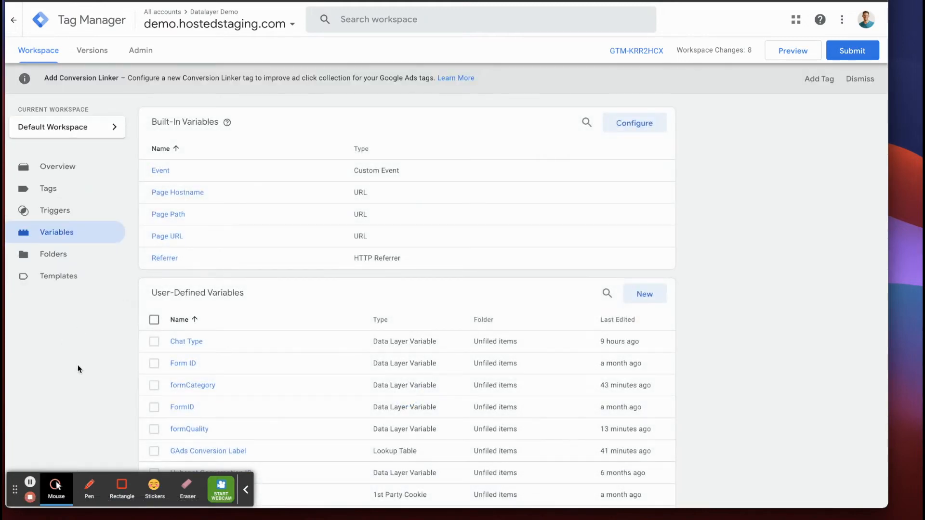
key("super+f")
type("formQualit")
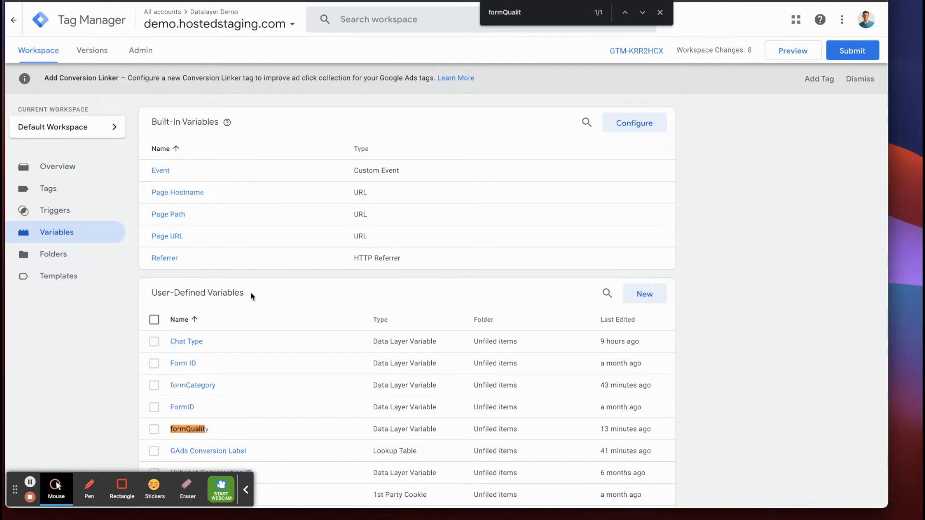
scroll(279, 306, "down", 3)
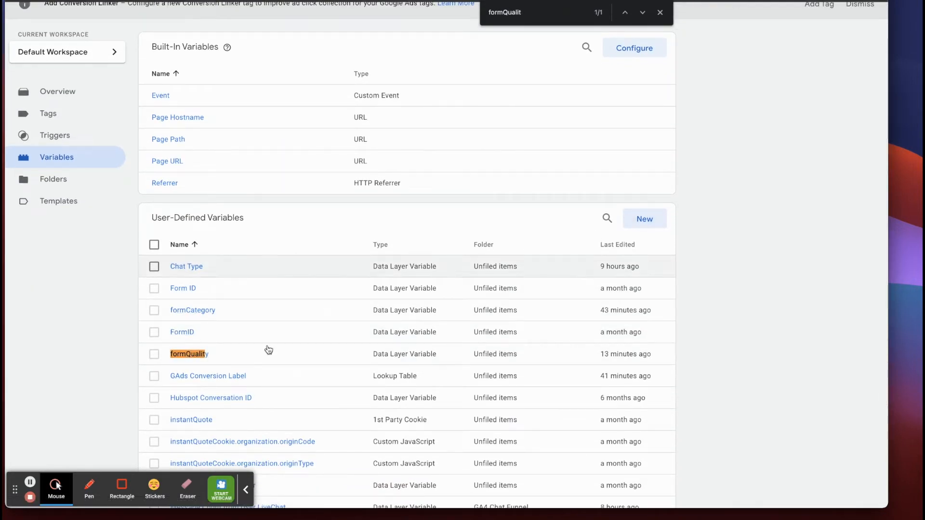
left_click(179, 357)
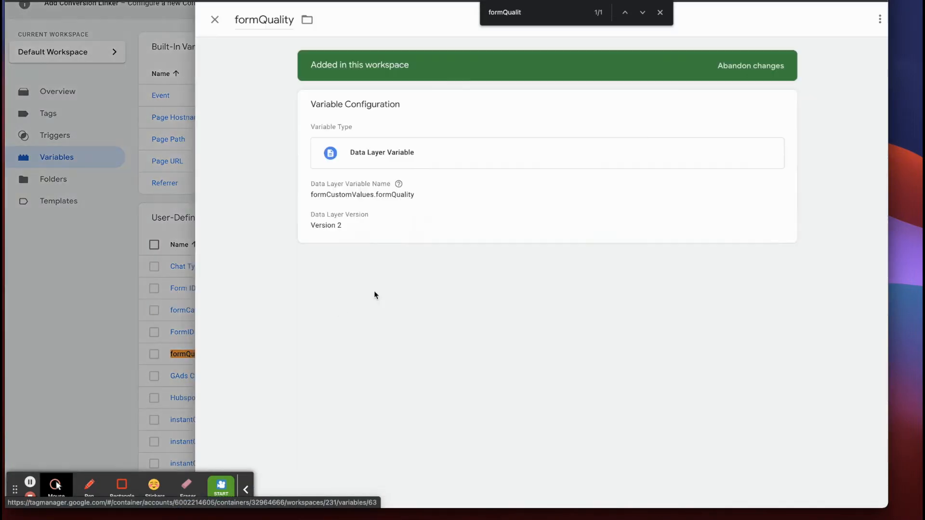
left_click(660, 12)
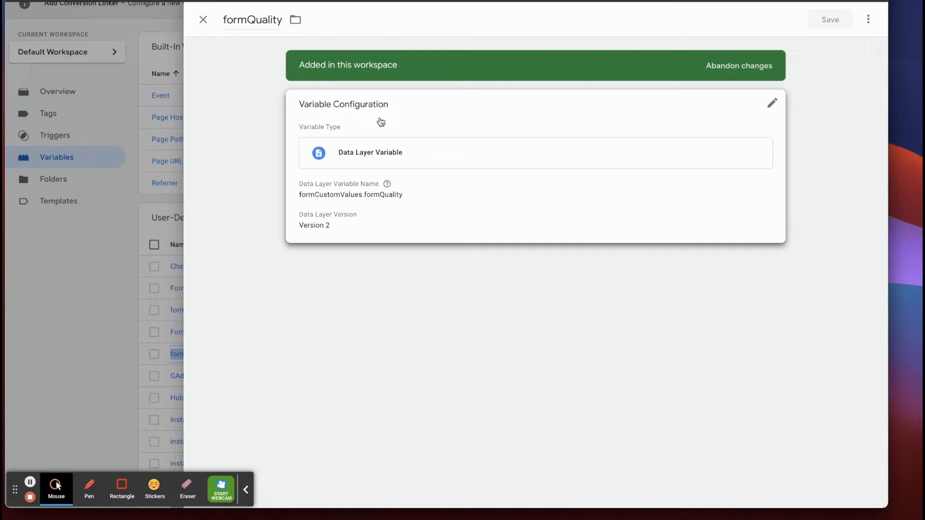
- Edit the formQuality configuration, choose Data Layer Variable as its type and highlight the Data Layer Variable Name
left_click(421, 162)
left_click(557, 171)
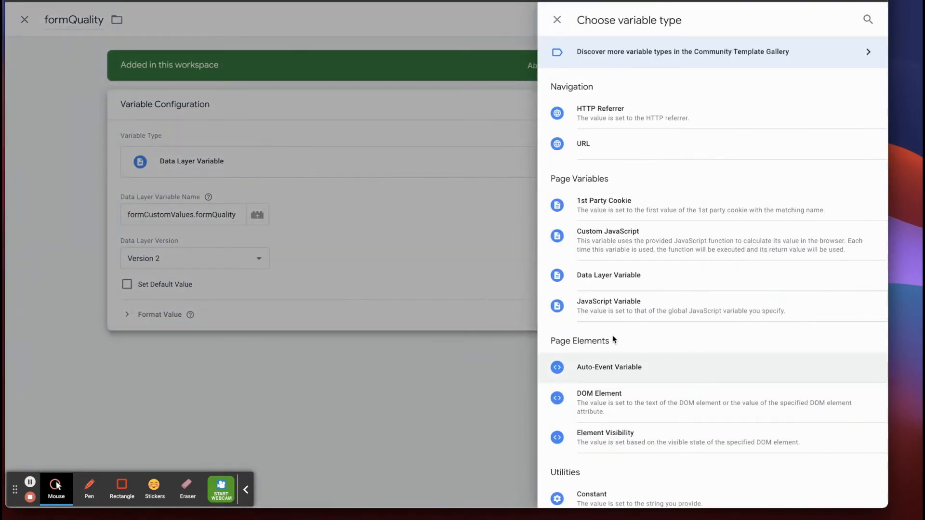
left_click(620, 279)
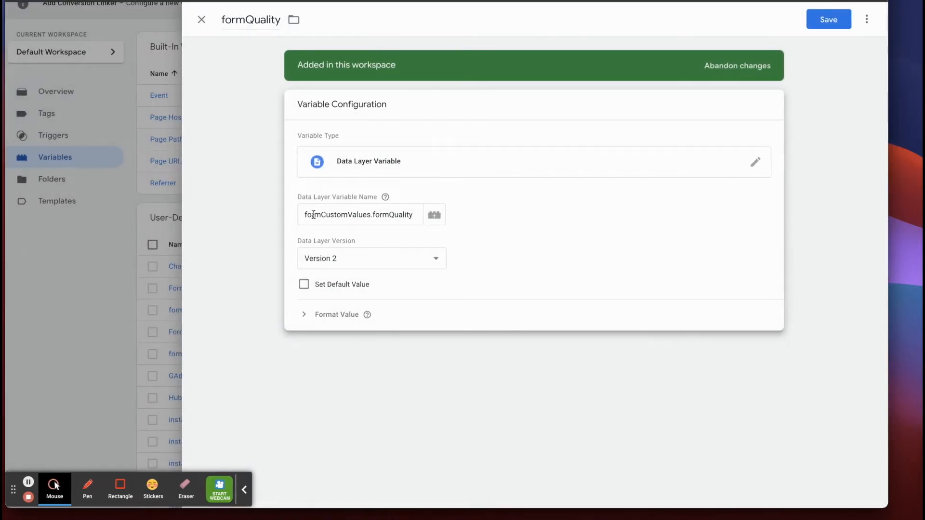
left_click_drag(314, 214, 436, 214)
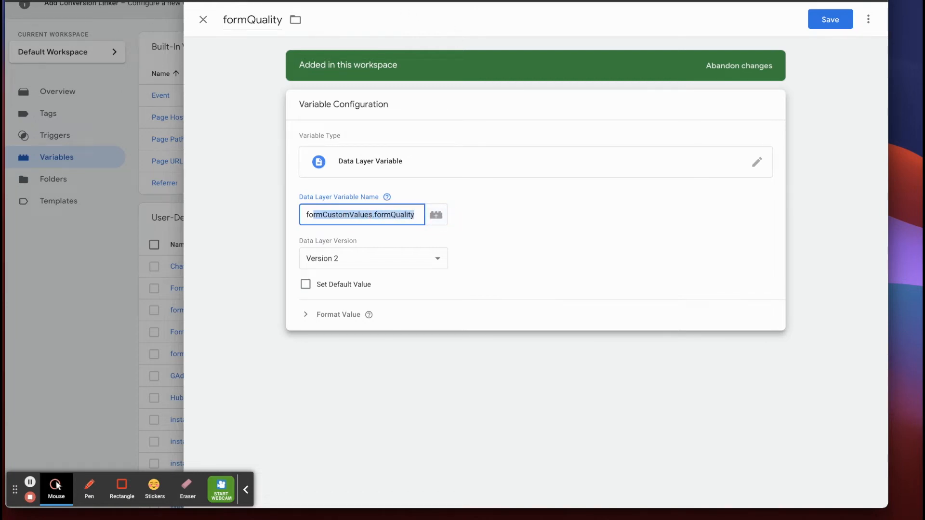
- Check the Form Quality rule in ListenLayer, and in Tag Assistant highlight the formCustomValues and formAutomaticValues keys of the event
left_click(103, 1)
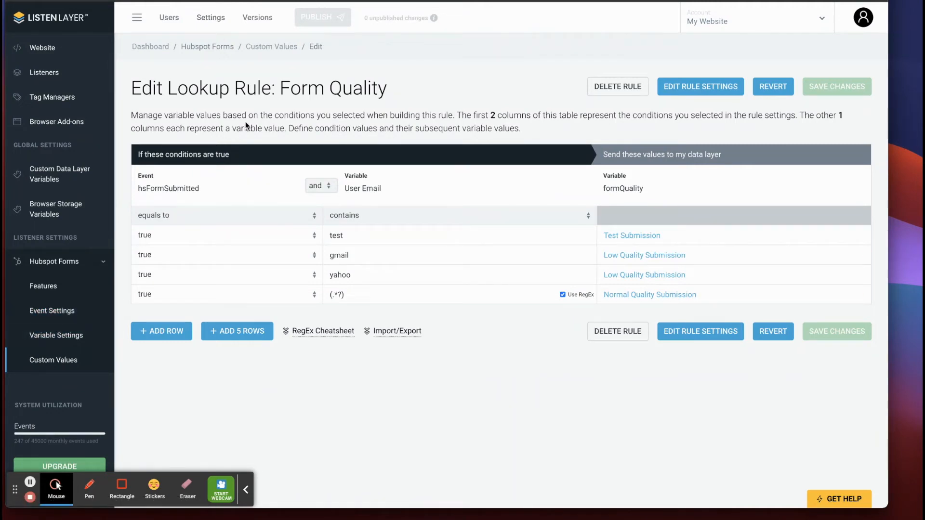
left_click(217, 1)
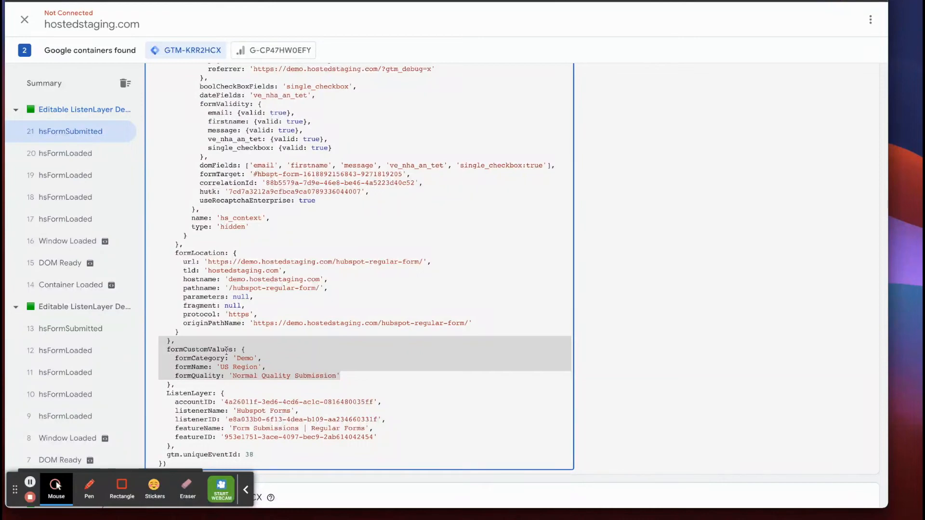
left_click_drag(166, 349, 235, 349)
scroll(217, 347, "up", 15)
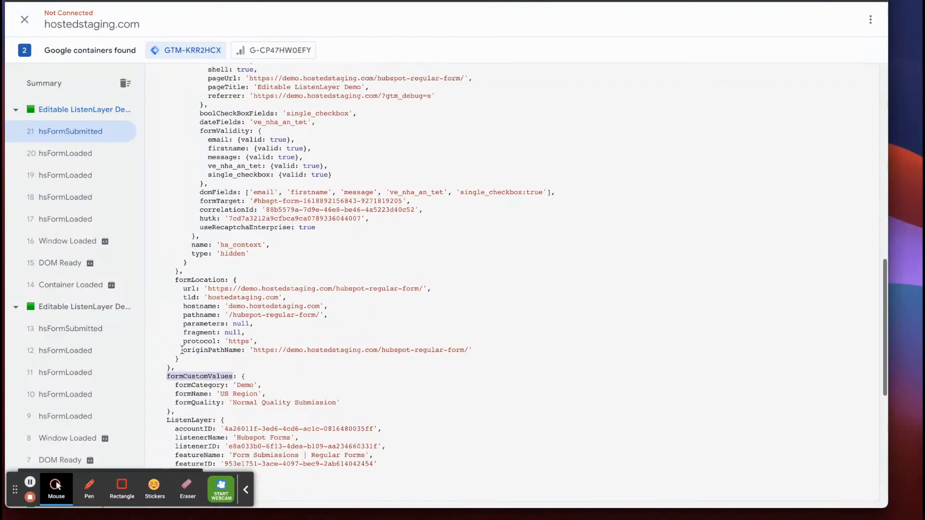
scroll(178, 206, "up", 1)
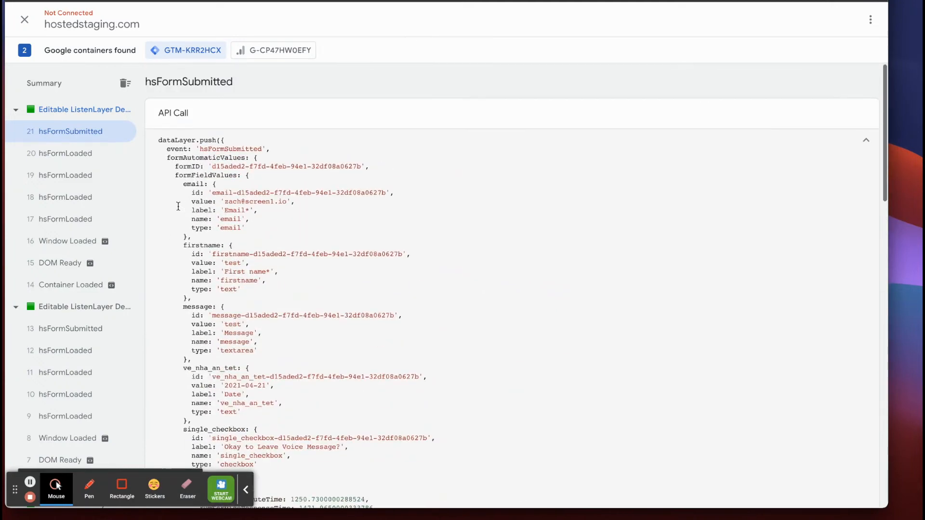
left_click_drag(166, 158, 246, 158)
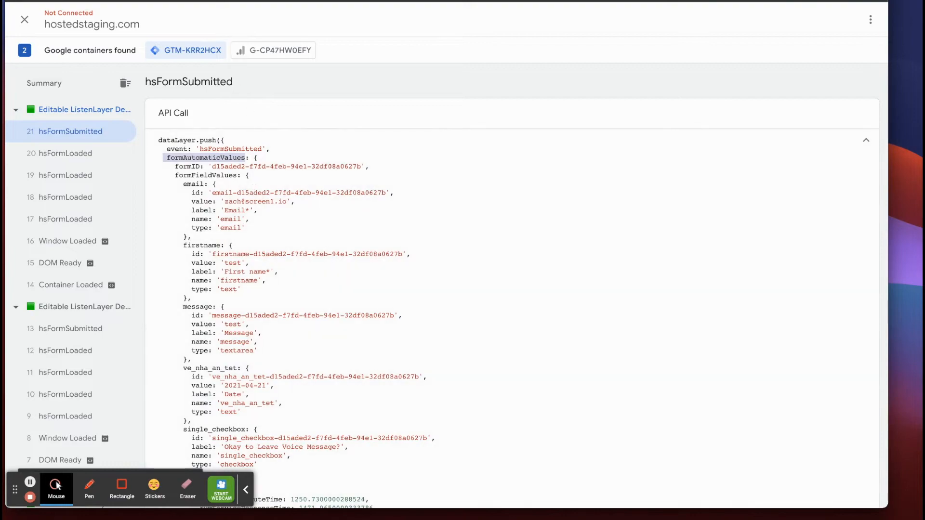
- Switch to the Hubspot form page and copy the property path of formQuality from the hsFormSubmitted object in the console
left_click(482, 1)
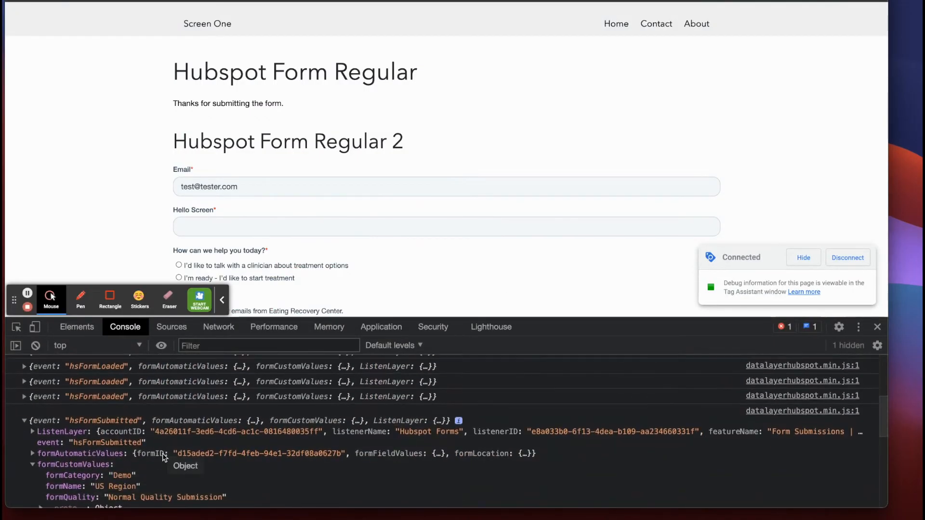
scroll(83, 391, "up", 3)
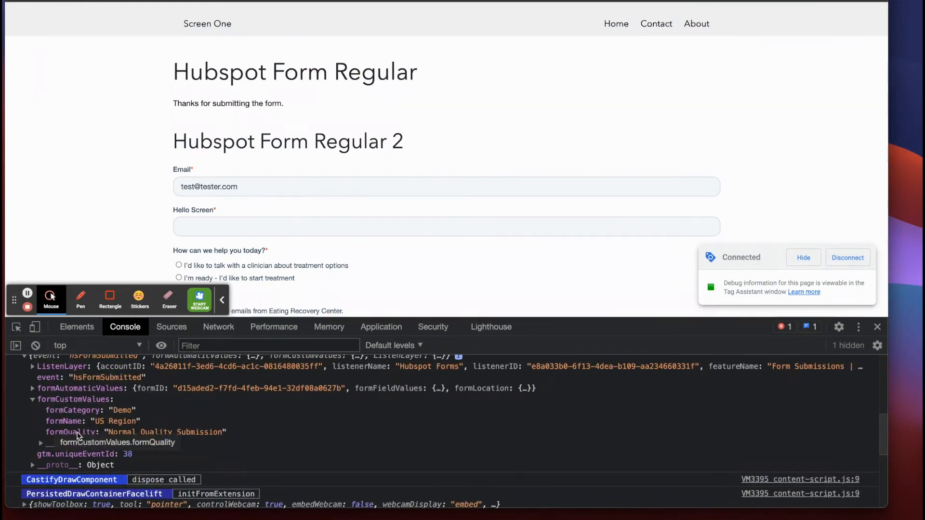
right_click(74, 436)
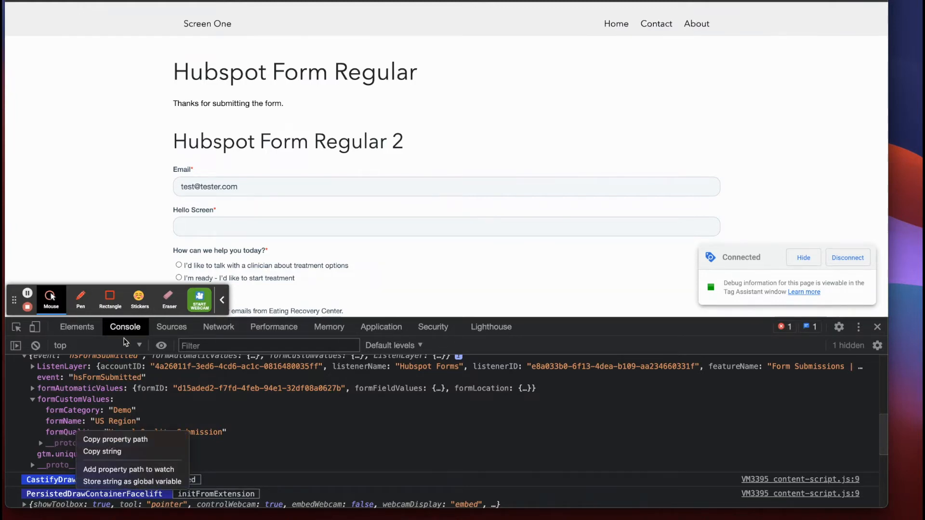
left_click(117, 441)
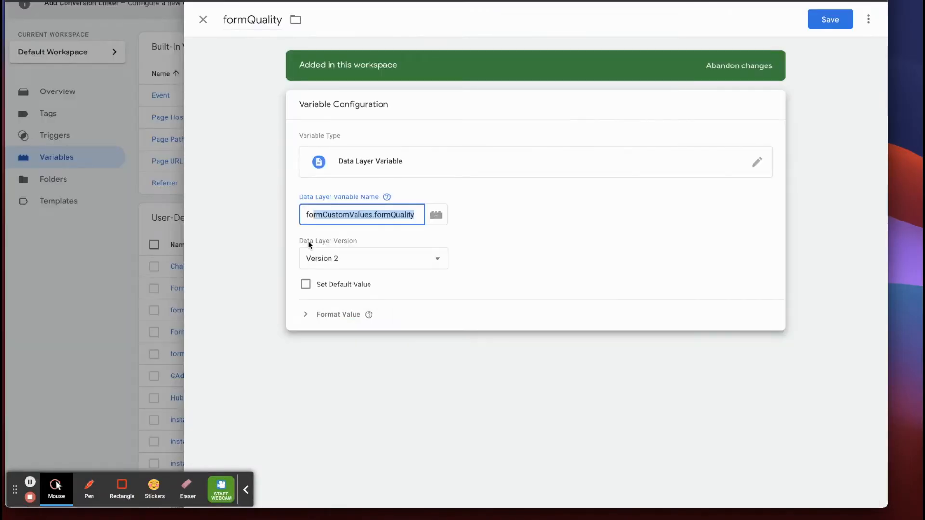
- Return to Google Tag Manager and replace the Data Layer Variable Name with the copied path formCustomValues.formQuality
left_click(325, 215)
key("ctrl+a")
key("ctrl+v")
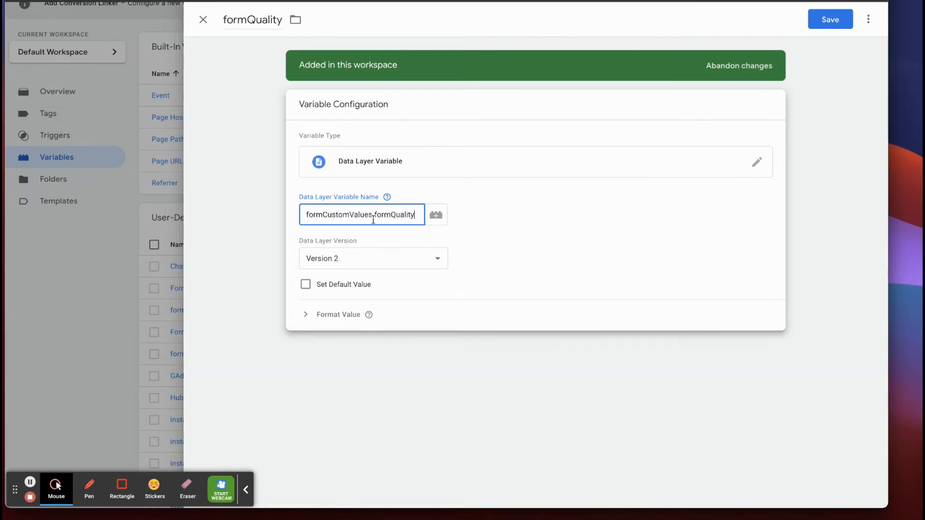
- Save the formQuality variable with its new data layer path
left_click_drag(364, 215, 274, 215)
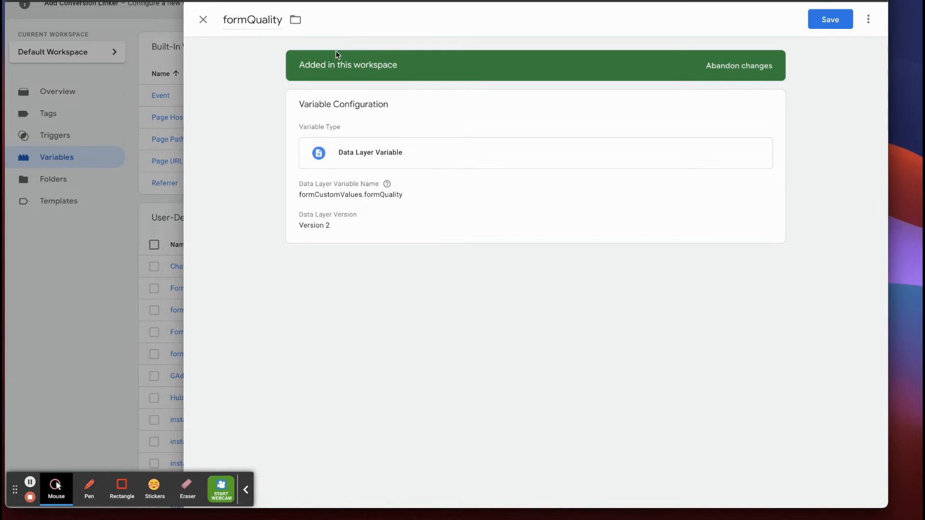
left_click(823, 27)
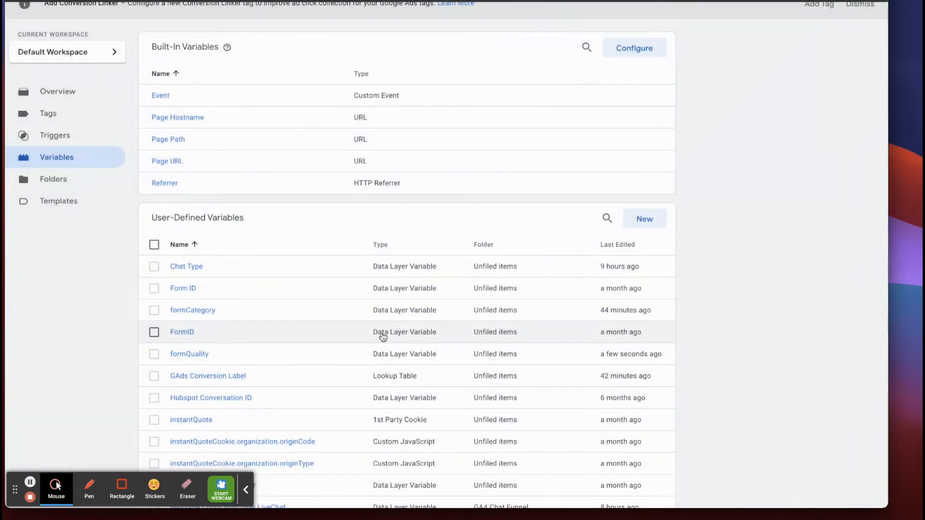
- Open the hsFormSubmitted trigger to examine its custom event name and firing condition
scroll(100, 294, "down", 2)
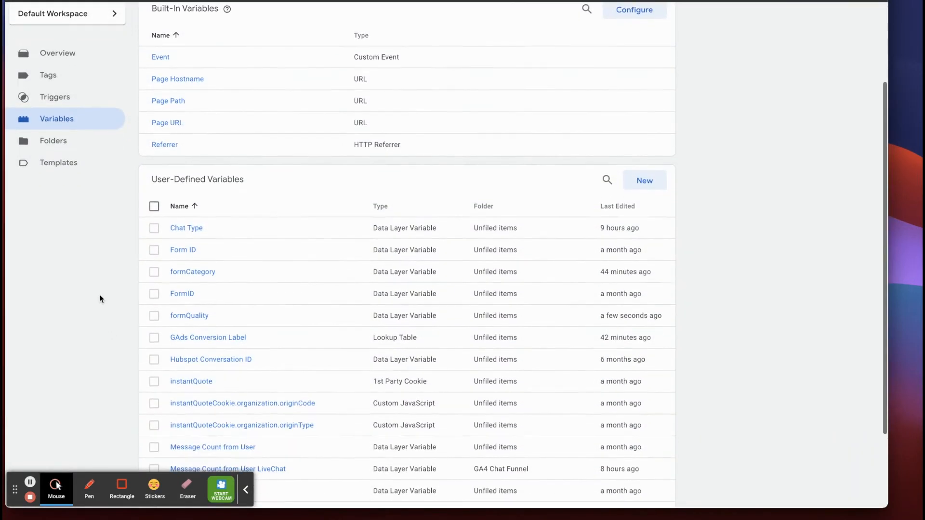
left_click(69, 88)
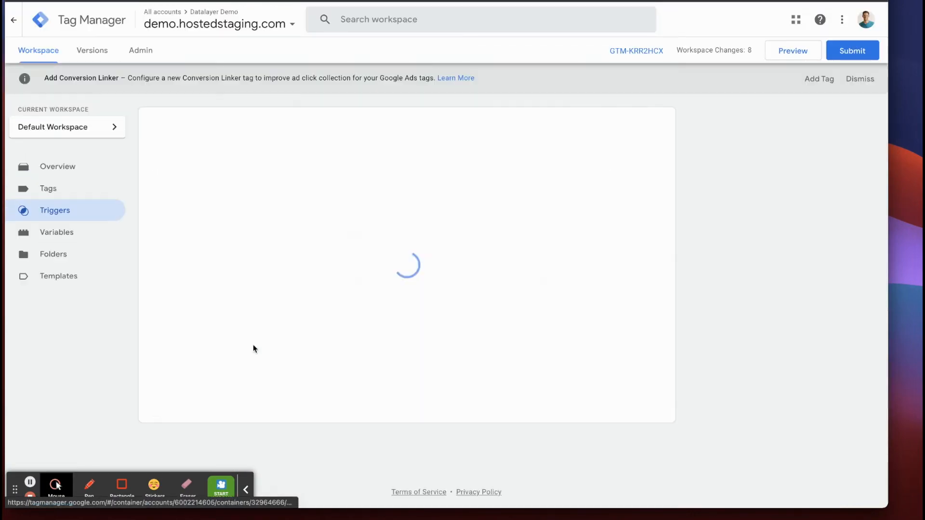
left_click(177, 326)
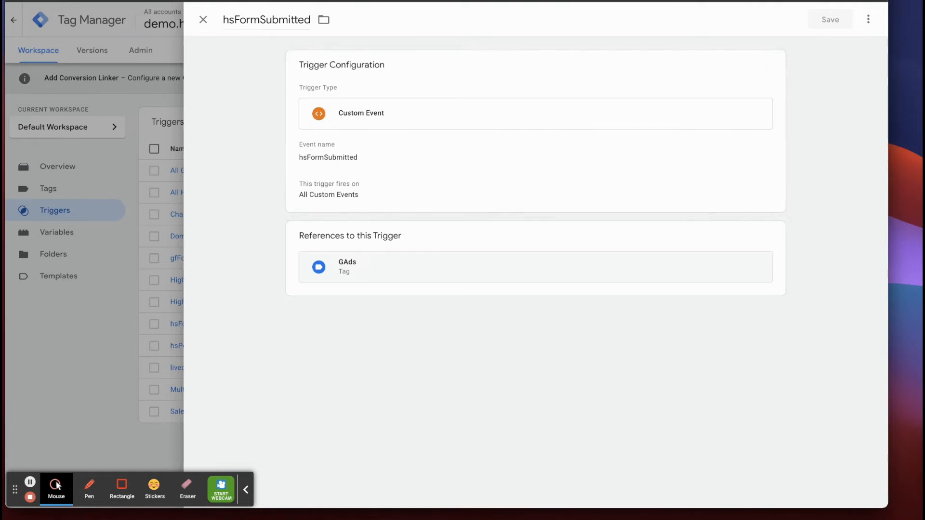
- Switch to ListenLayer, open the Hubspot Forms event settings and highlight the hsFormSubmitted event name
key("ctrl+Tab")
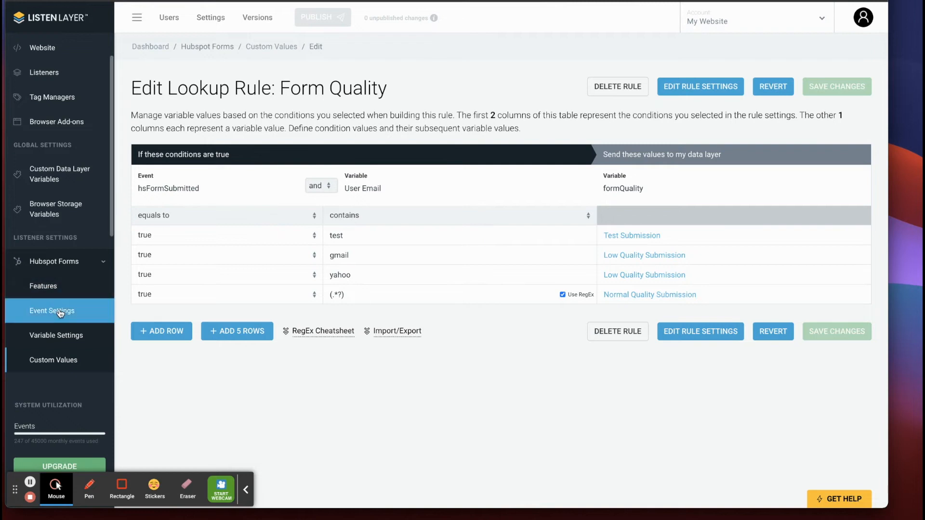
left_click(42, 314)
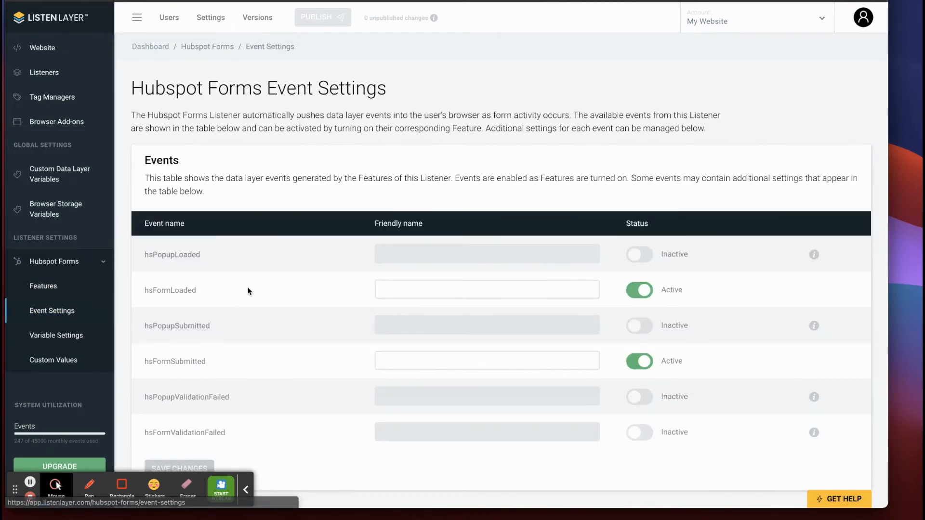
scroll(245, 289, "down", 1)
left_click_drag(208, 344, 130, 347)
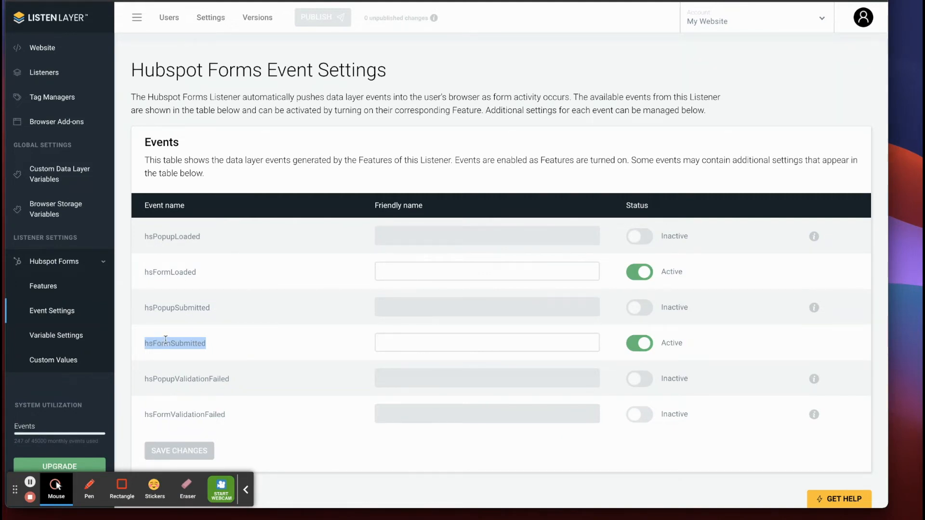
- Switch to Tag Assistant and highlight the event name and the formQuality value in the hsFormSubmitted API call
key("ctrl+Tab")
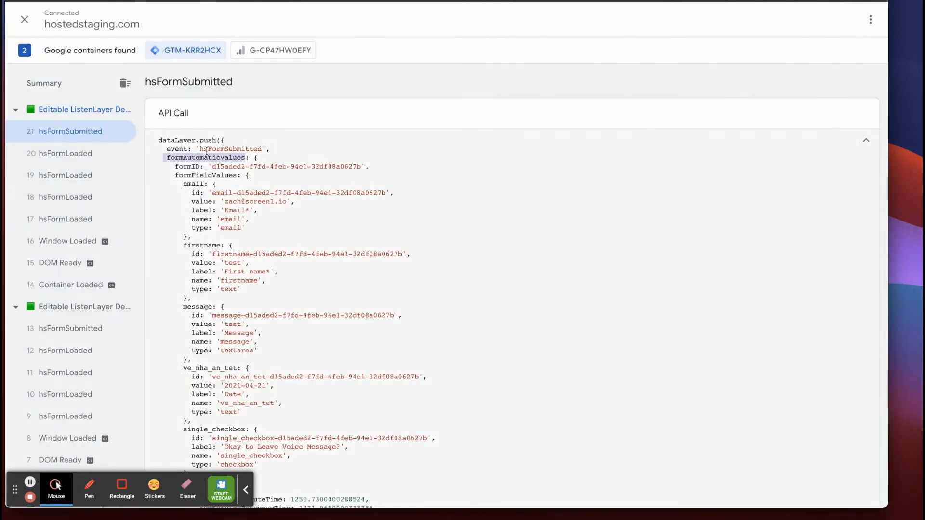
left_click_drag(200, 150, 262, 149)
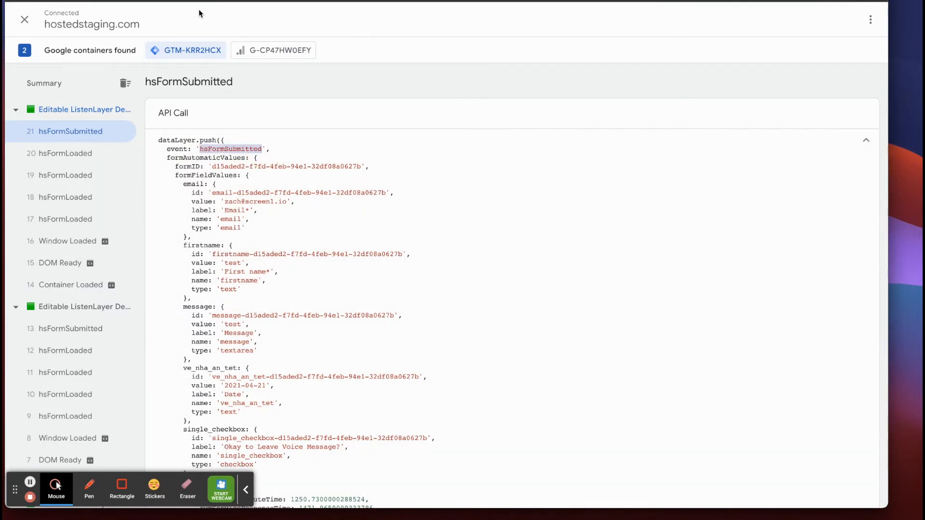
scroll(230, 249, "down", 6)
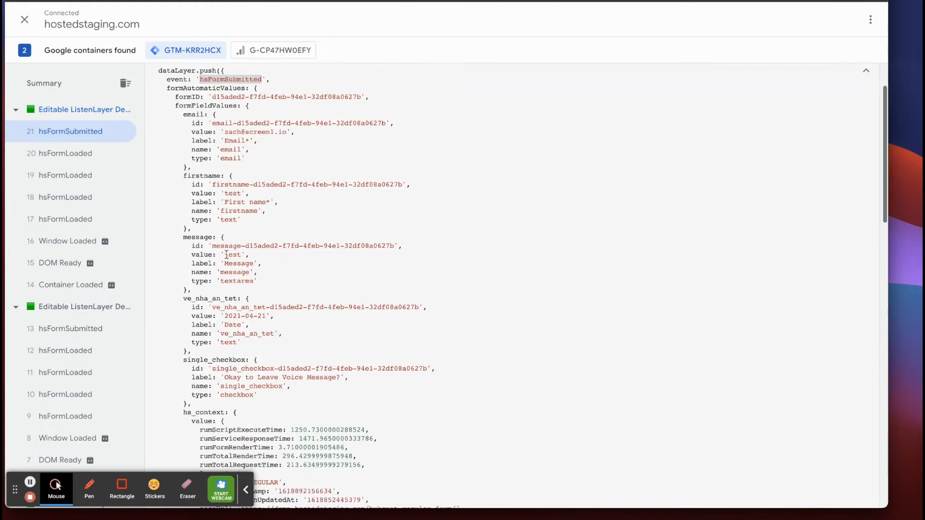
scroll(230, 249, "down", 4)
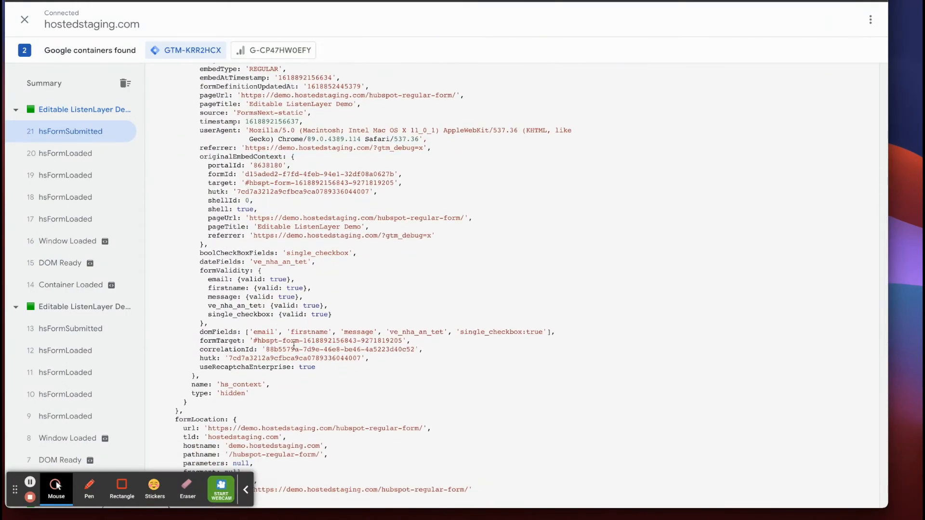
scroll(275, 355, "down", 5)
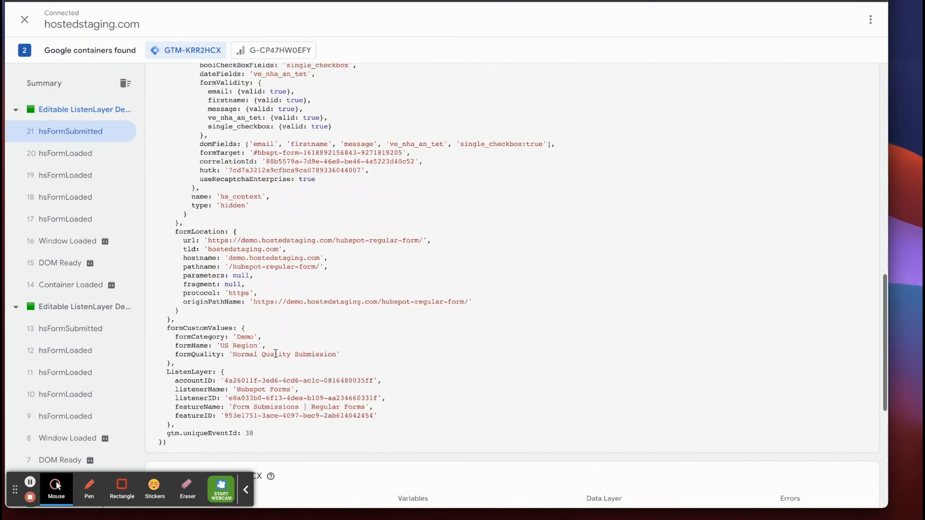
left_click_drag(232, 301, 343, 303)
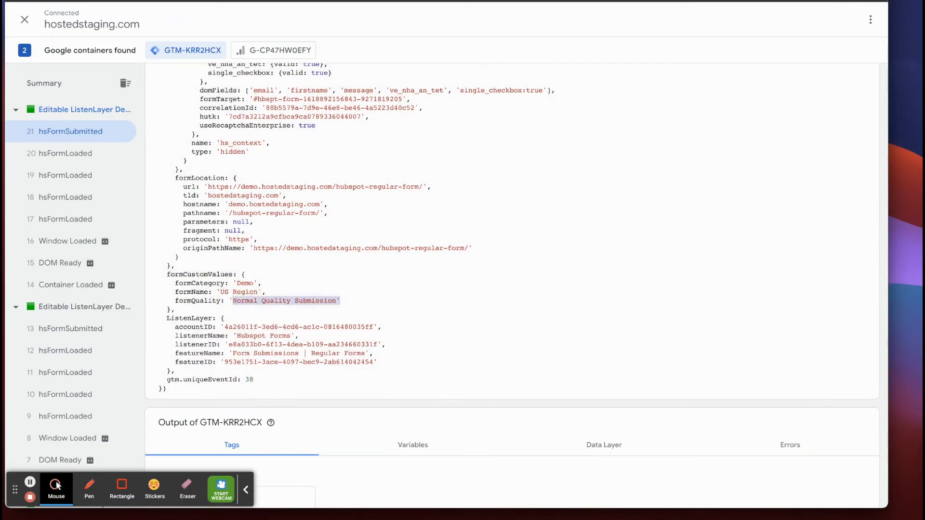
- Return to Google Tag Manager, close the trigger and create a new tag of type Google Analytics: GA4 Event
key("ctrl+Tab")
left_click(203, 19)
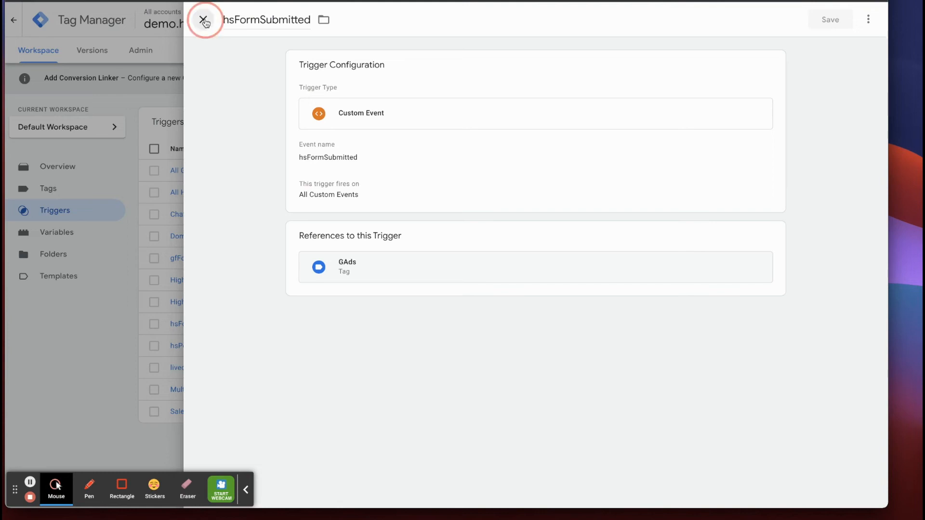
left_click(48, 188)
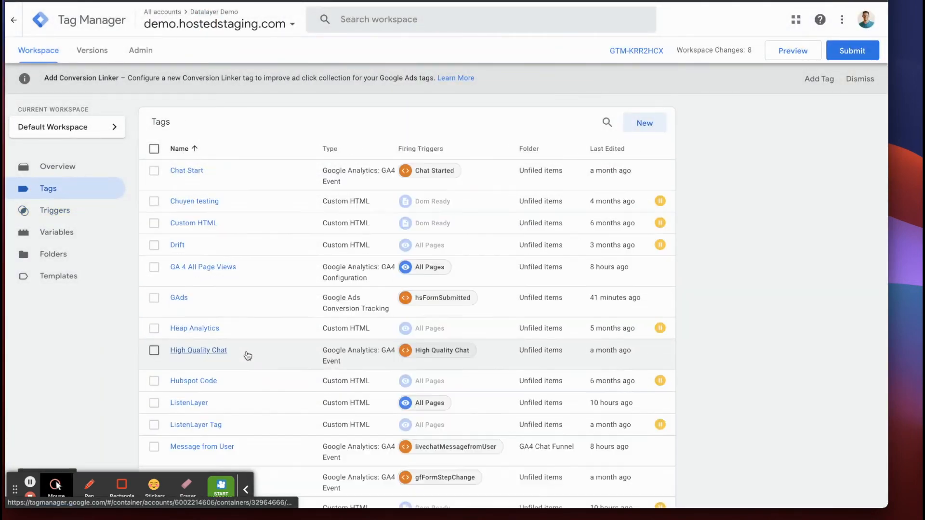
left_click(644, 124)
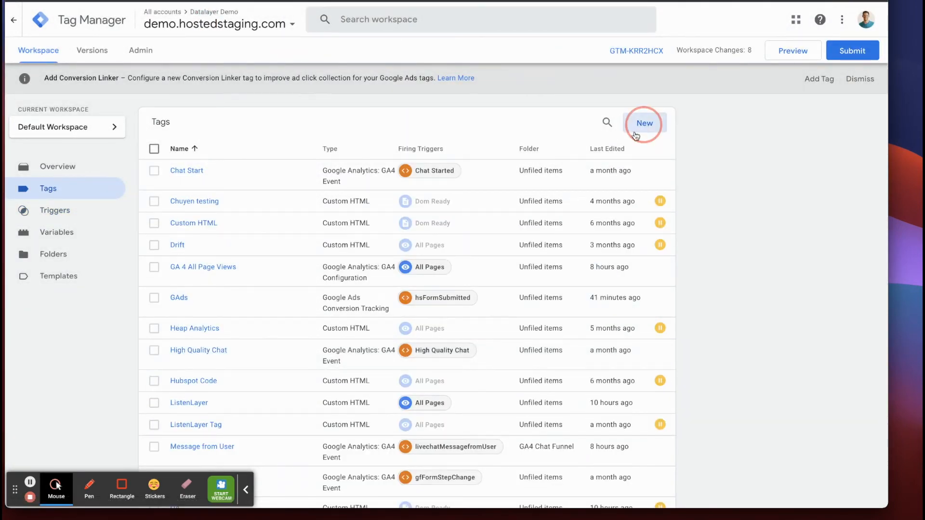
left_click(396, 152)
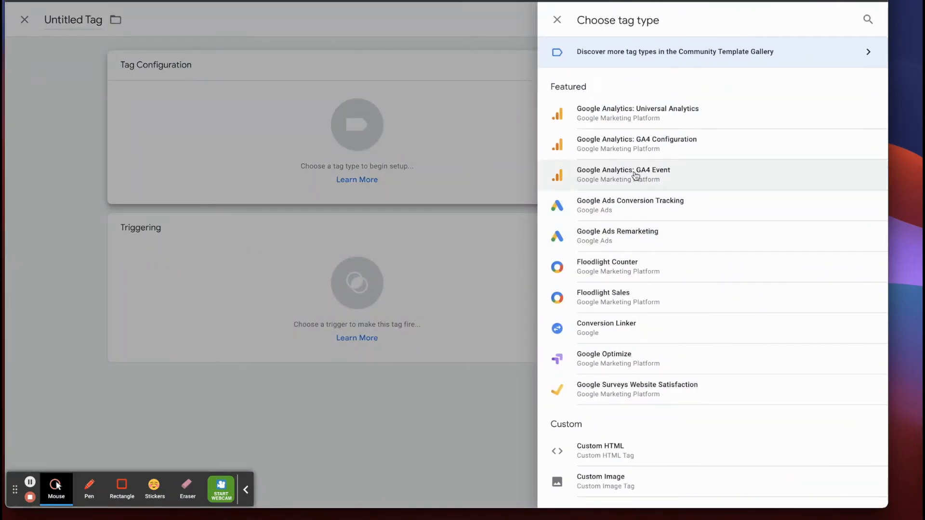
left_click(636, 174)
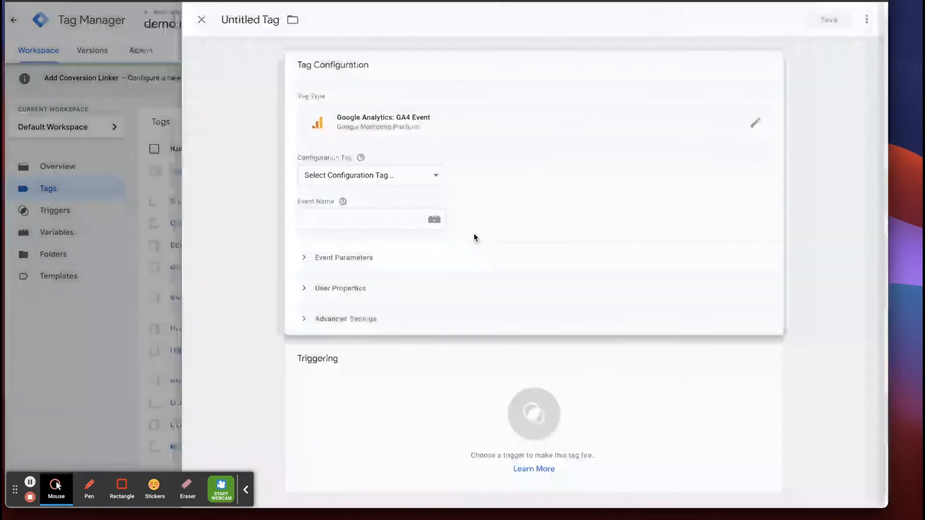
- Set the tag's configuration tag to GA 4 All Page Views and its event name to form_submission
left_click(363, 177)
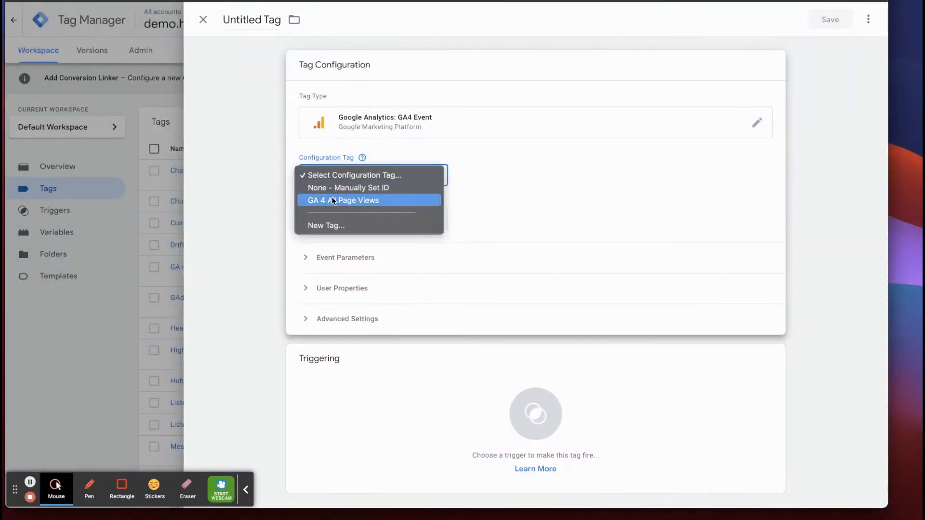
left_click(338, 200)
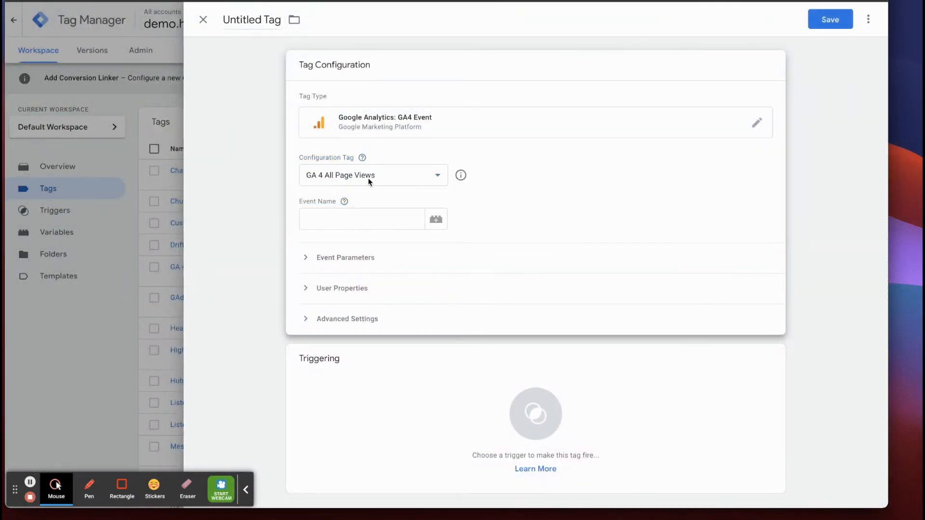
left_click(355, 224)
type("form_submission")
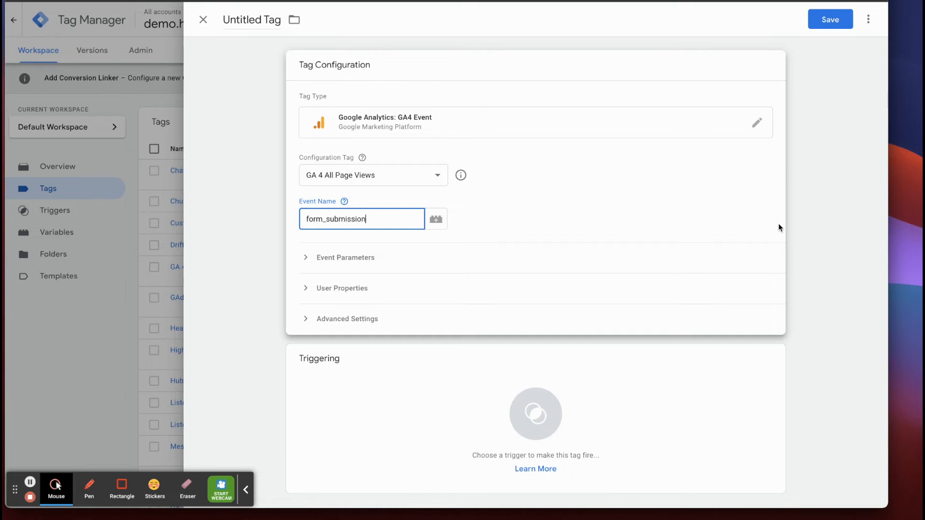
left_click(606, 211)
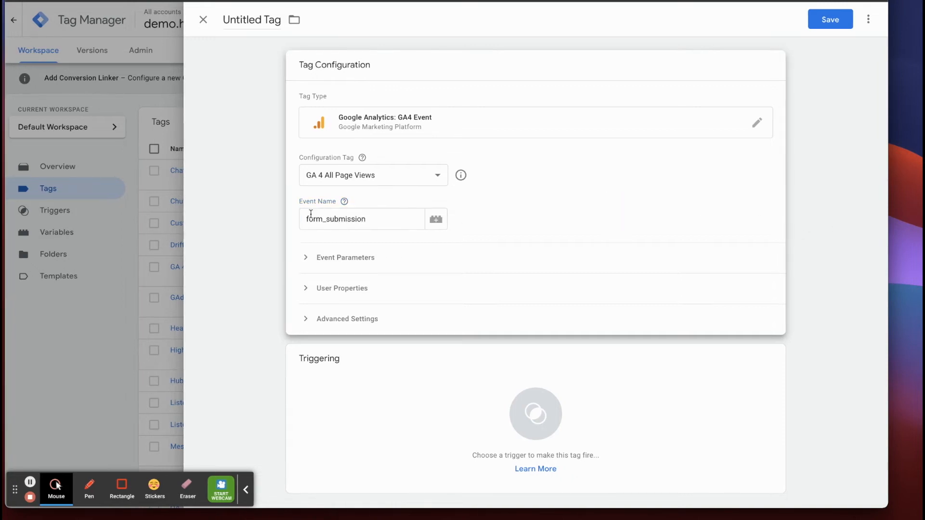
- Add an event parameter named form_quality with the formQuality variable as its value
left_click(336, 258)
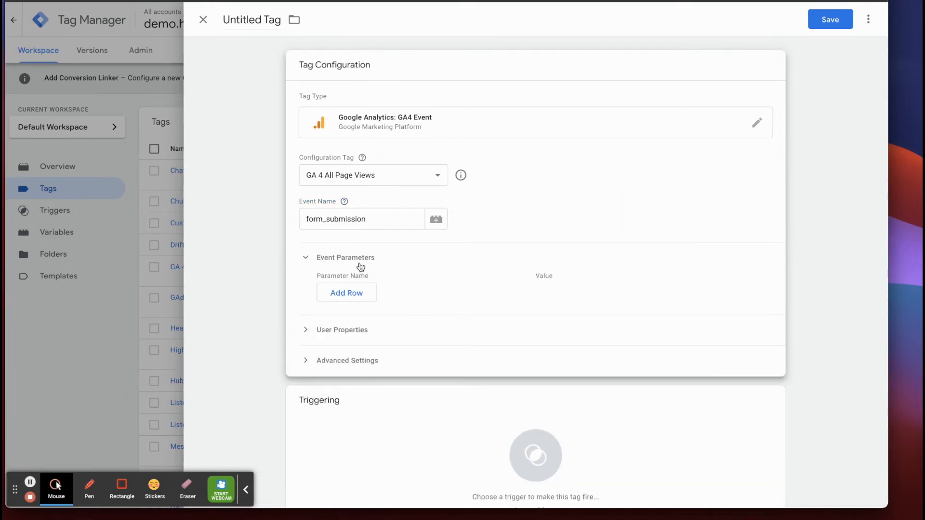
scroll(361, 267, "down", 1)
left_click(346, 250)
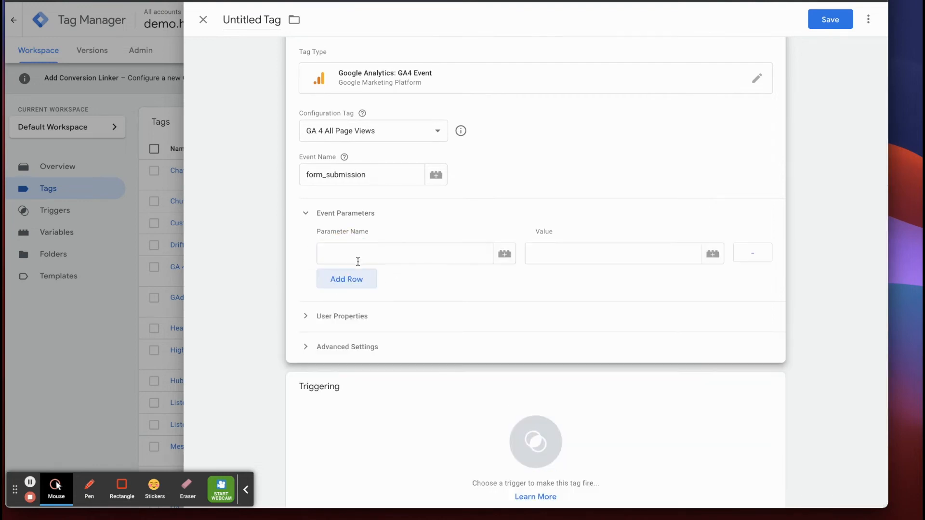
left_click(351, 259)
type("form_quality")
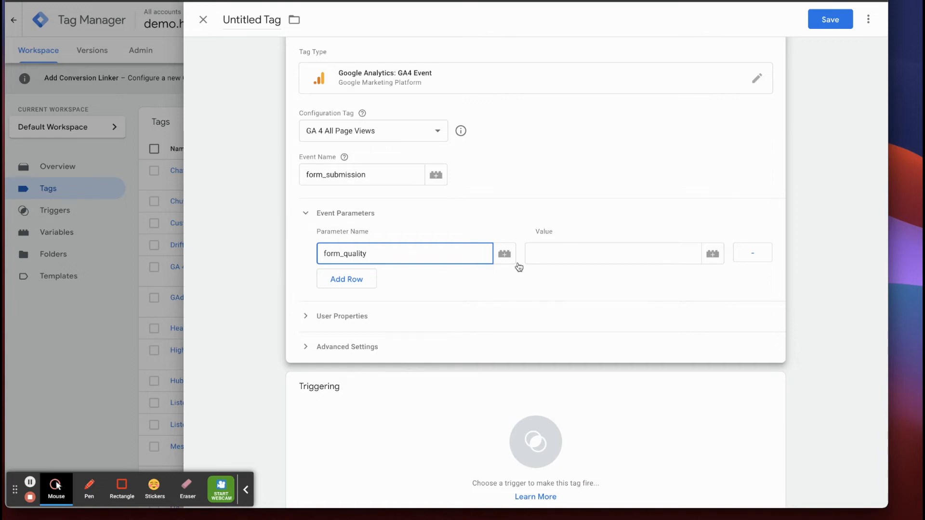
left_click(590, 254)
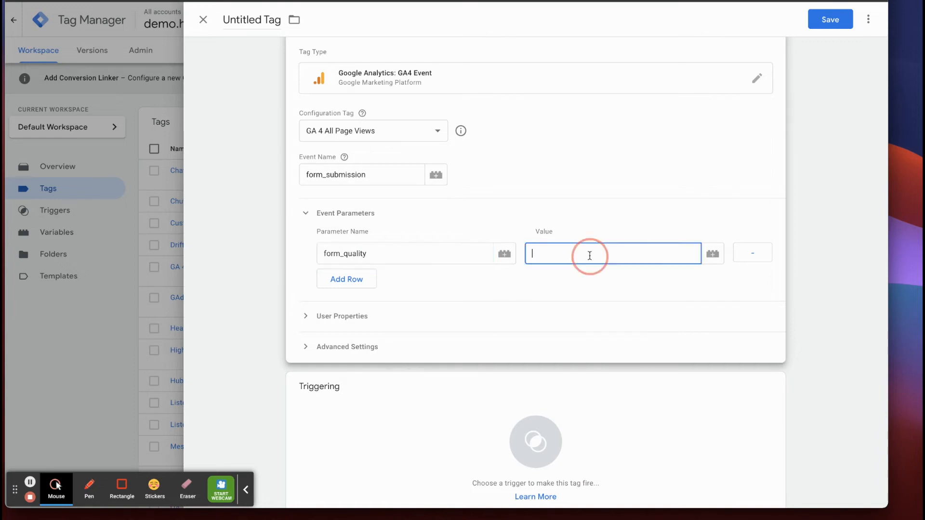
left_click(715, 256)
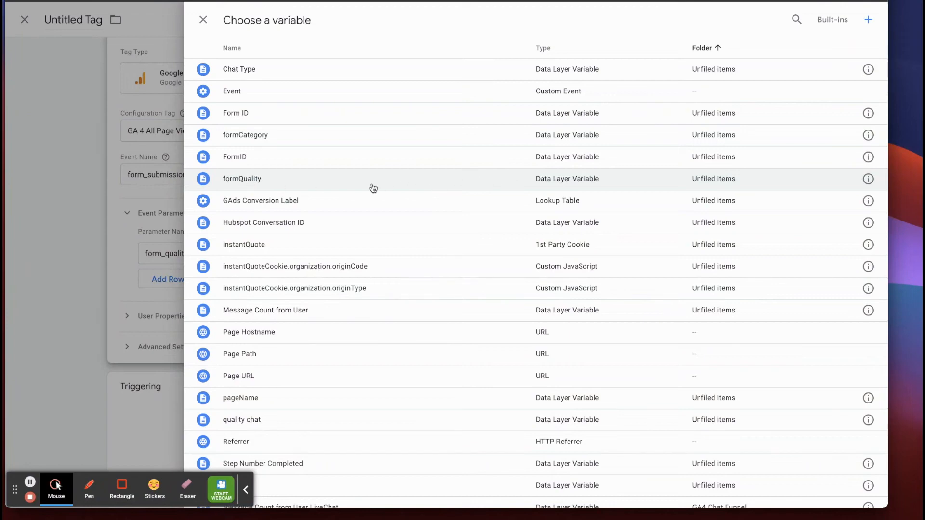
left_click(242, 181)
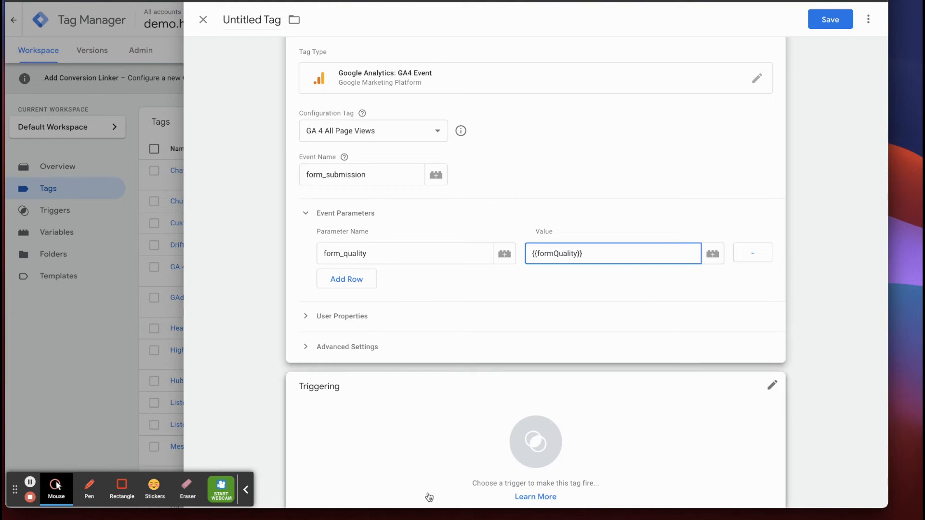
- Assign hsFormSubmitted as the firing trigger of the new GA4 event tag
left_click(385, 451)
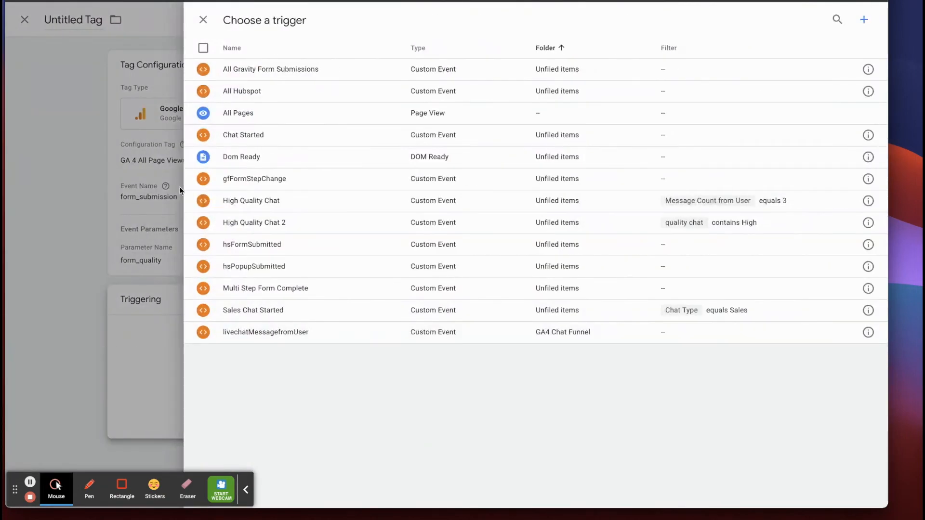
left_click(203, 20)
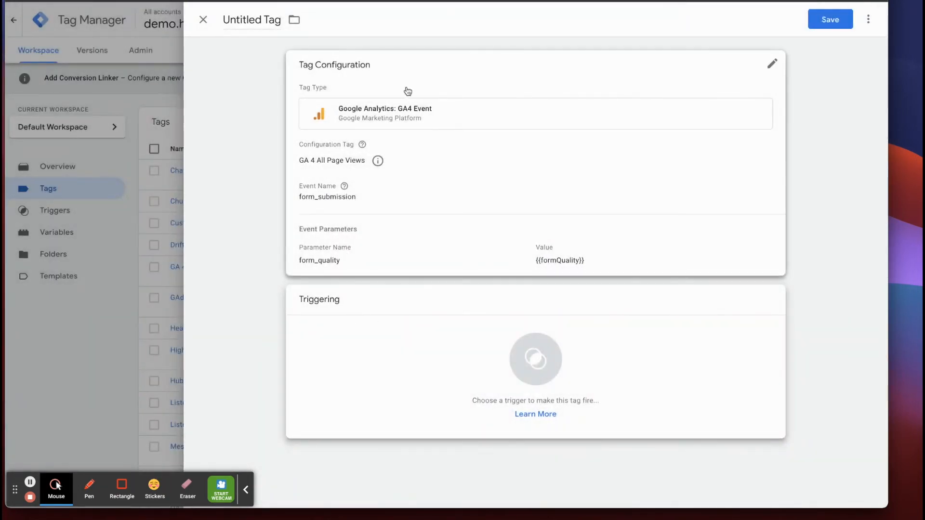
left_click(342, 343)
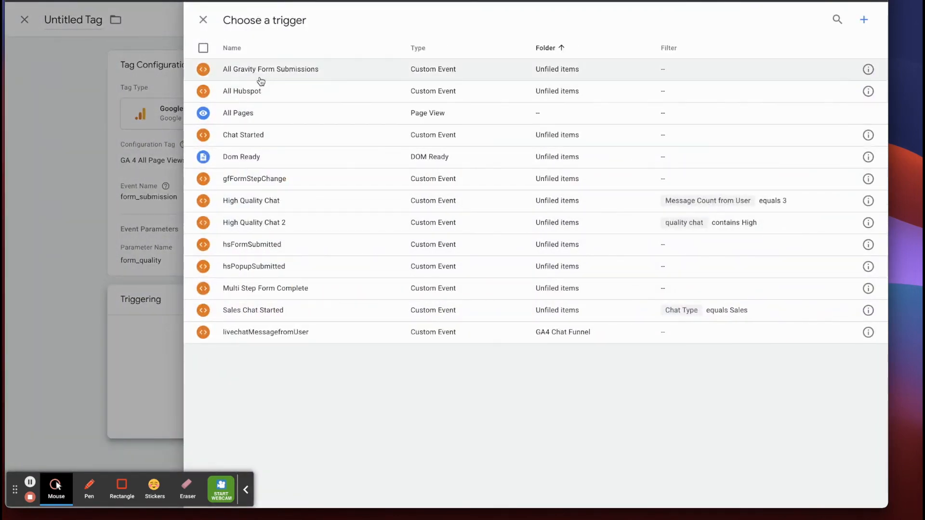
left_click(251, 244)
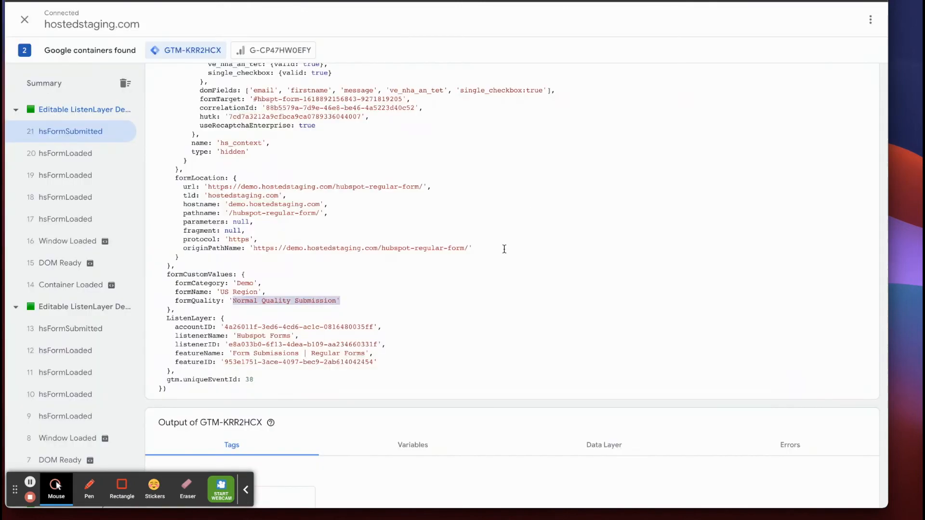
- Switch to Tag Assistant and highlight the formQuality value under formCustomValues again
left_click(243, 300)
left_click_drag(232, 301, 343, 302)
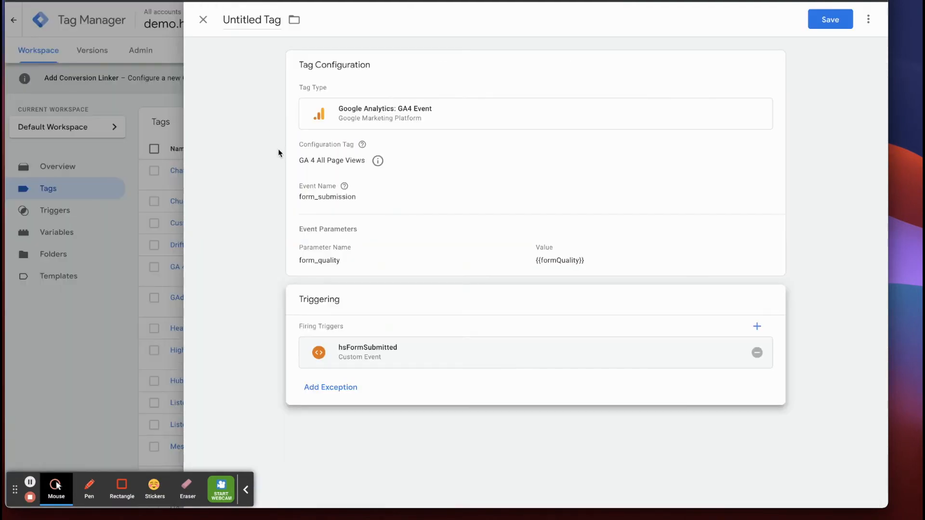
- Name the new GA4 event tag "GA4 Form Event" and save it
left_click(252, 21)
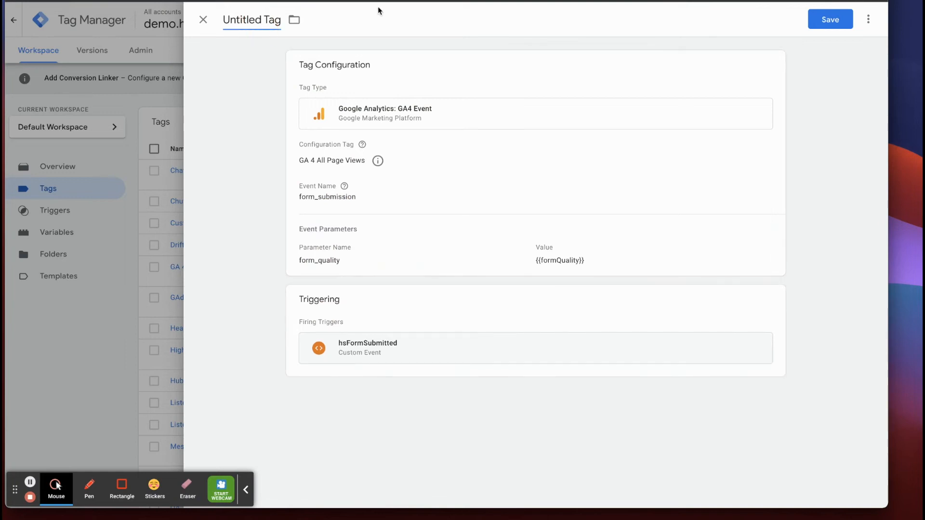
key("ctrl+a")
type("GA")
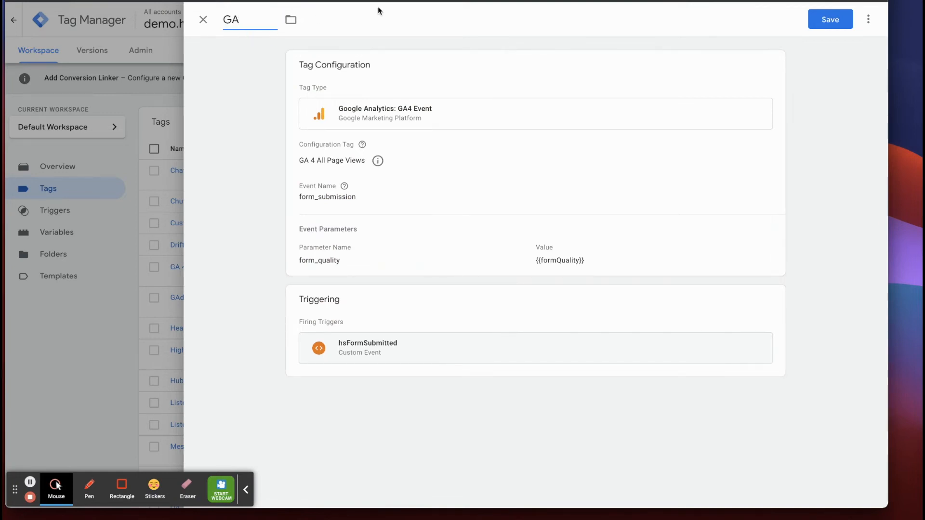
type("4 Form Event")
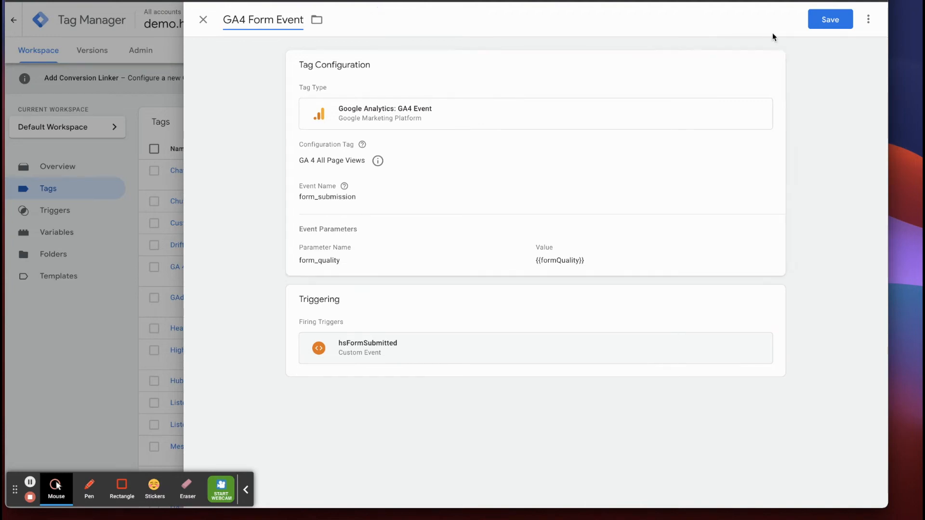
left_click(827, 19)
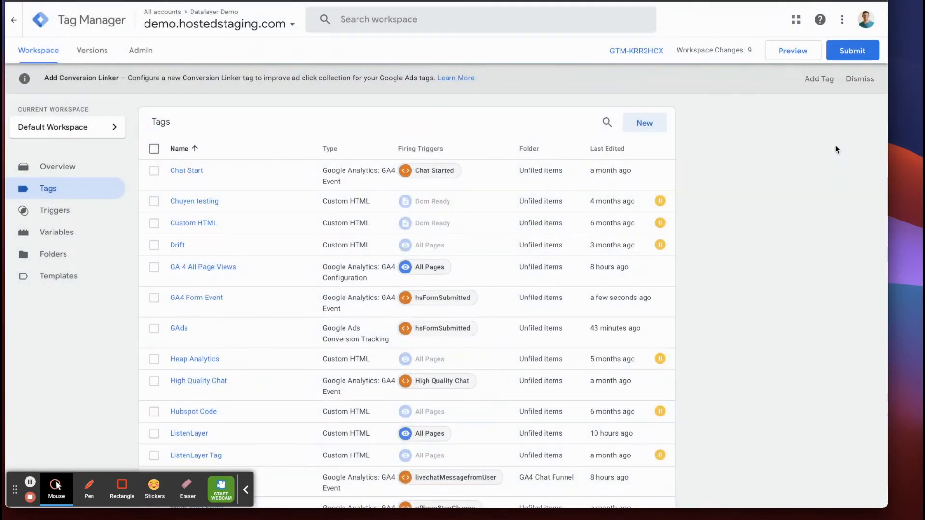
- Start preview mode for the GTM-KRR2HCX container and check the event timeline in Google Analytics DebugView
left_click(792, 53)
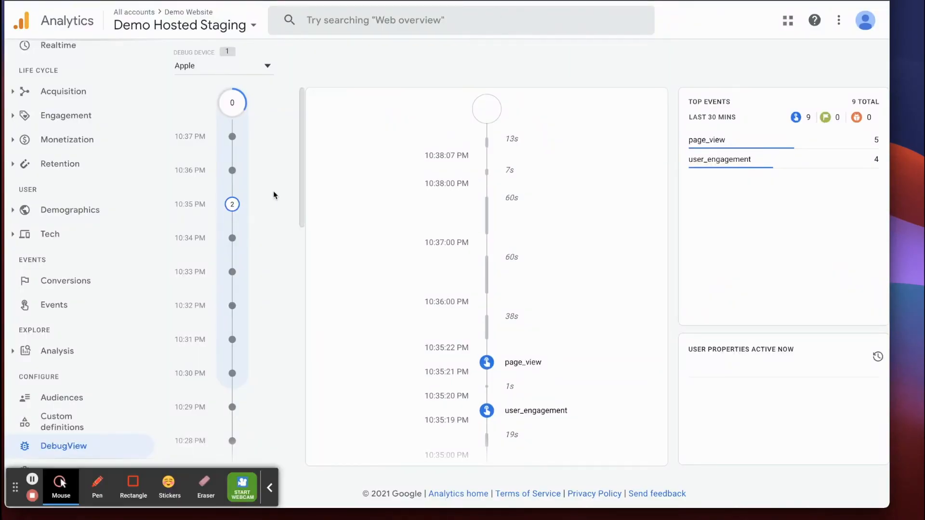
scroll(275, 194, "down", 1)
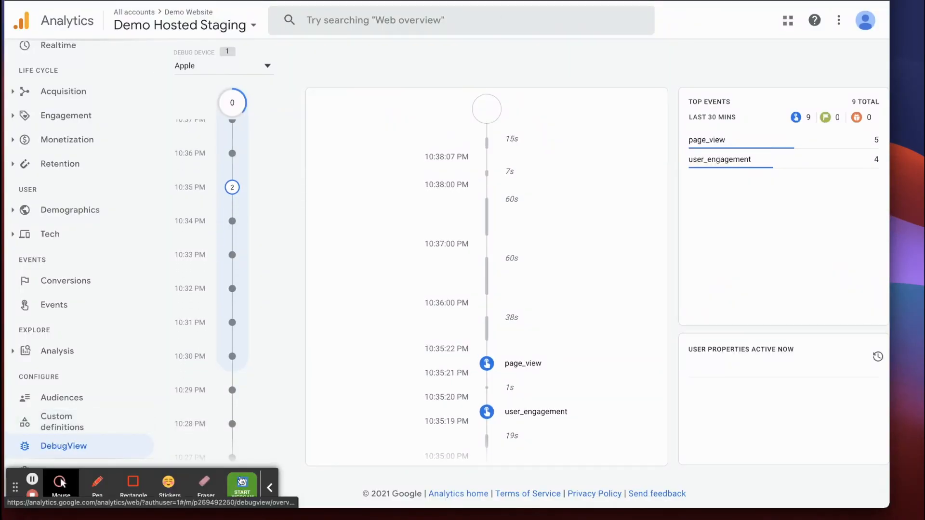
left_click(268, 489)
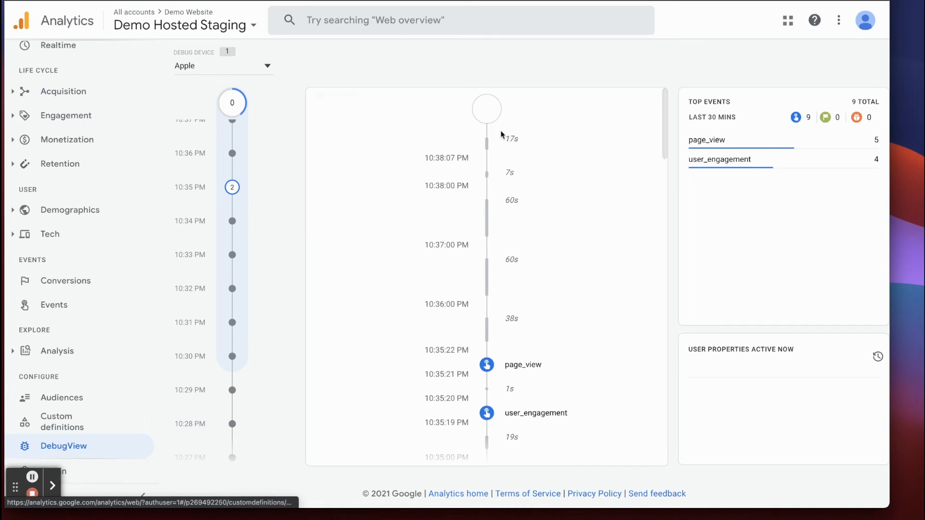
key("ctrl+Tab")
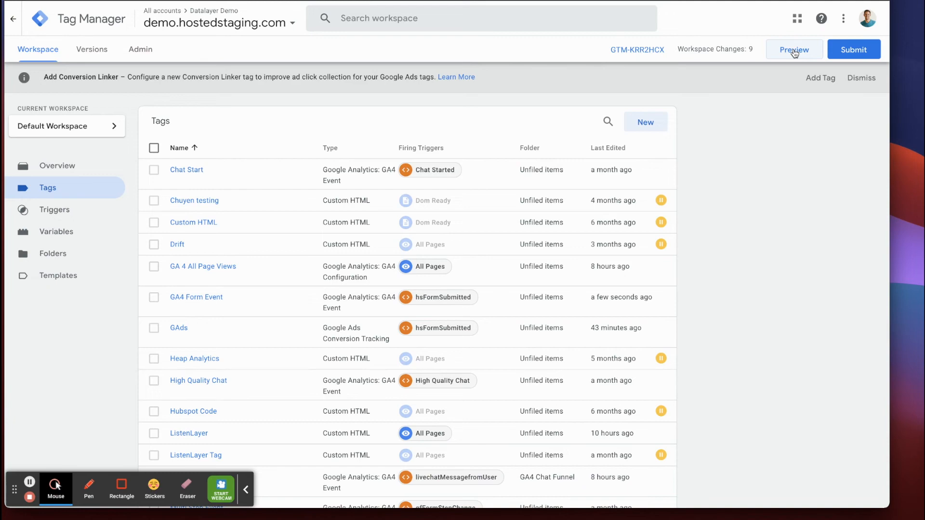
key("ctrl+Tab")
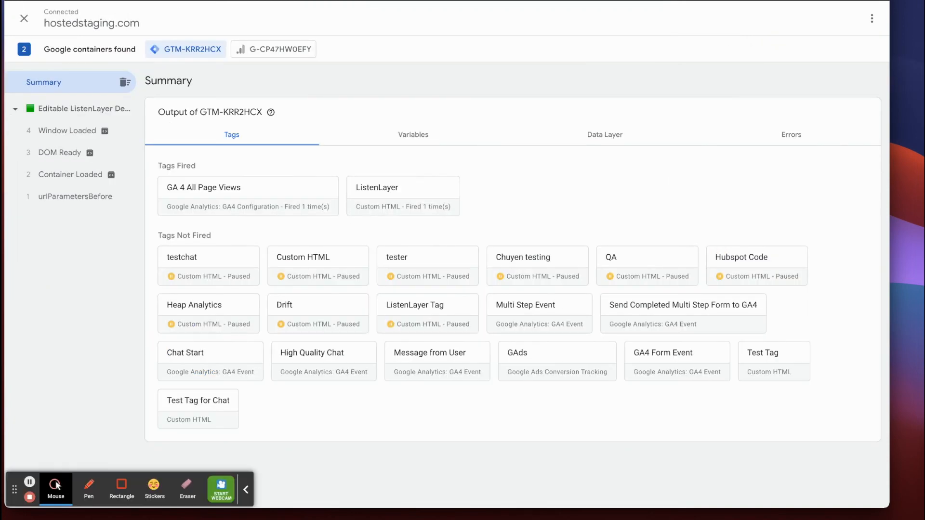
- Switch to the connected demo site, open the regular Hubspot form and submit it with its prefilled values
key("ctrl+Tab")
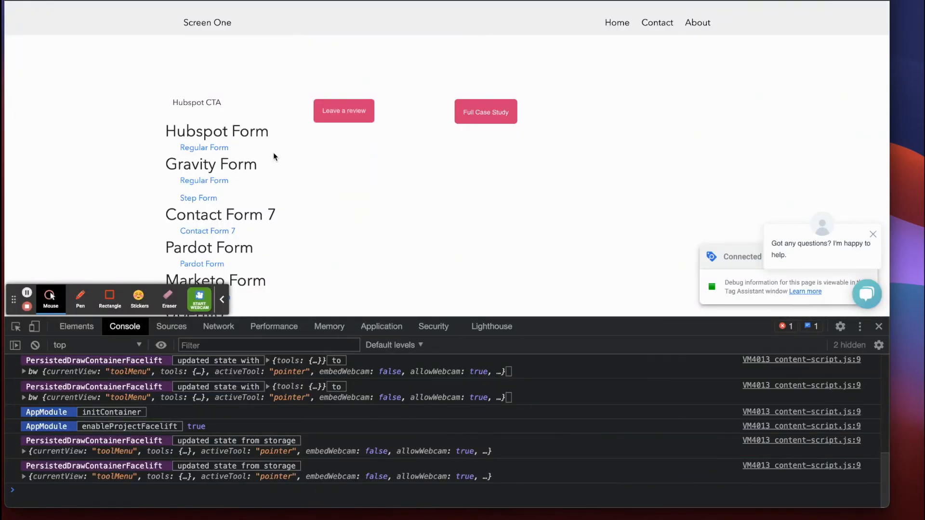
left_click(203, 147)
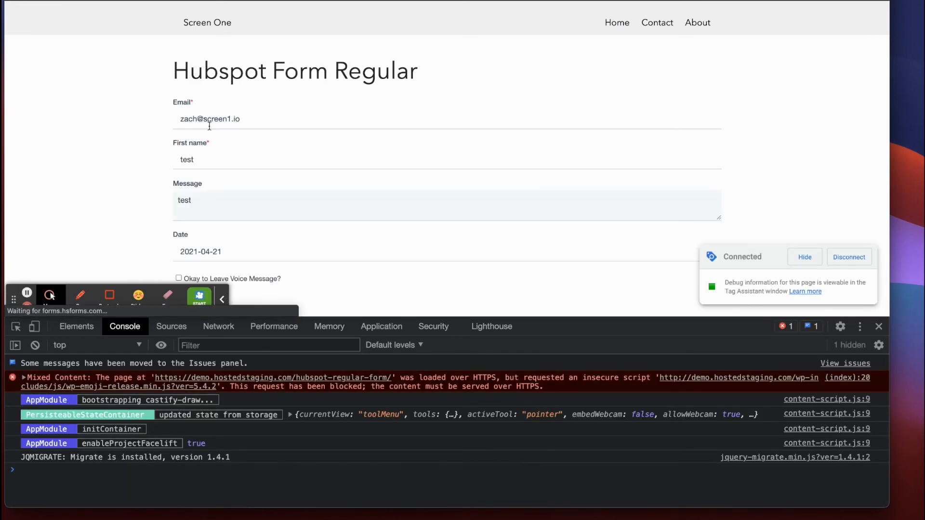
scroll(200, 183, "down", 3)
left_click(194, 240)
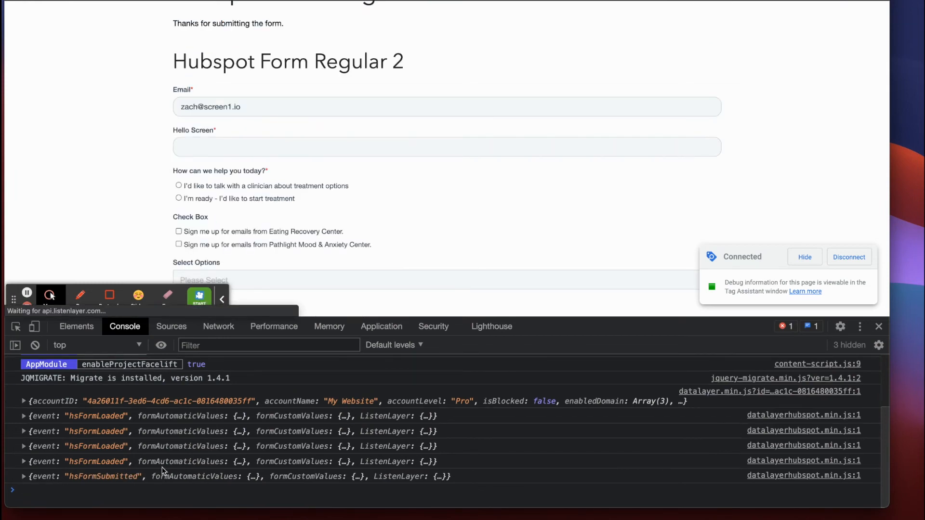
- In Tag Assistant, inspect GA4 Form Event under the hsFormSubmitted event, highlighting its event name and form_quality value
key("super+Tab")
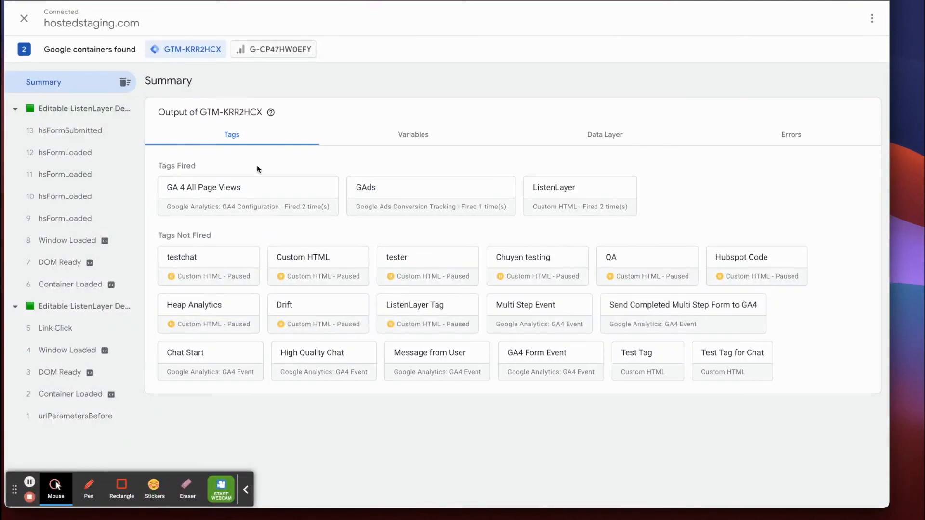
left_click(74, 134)
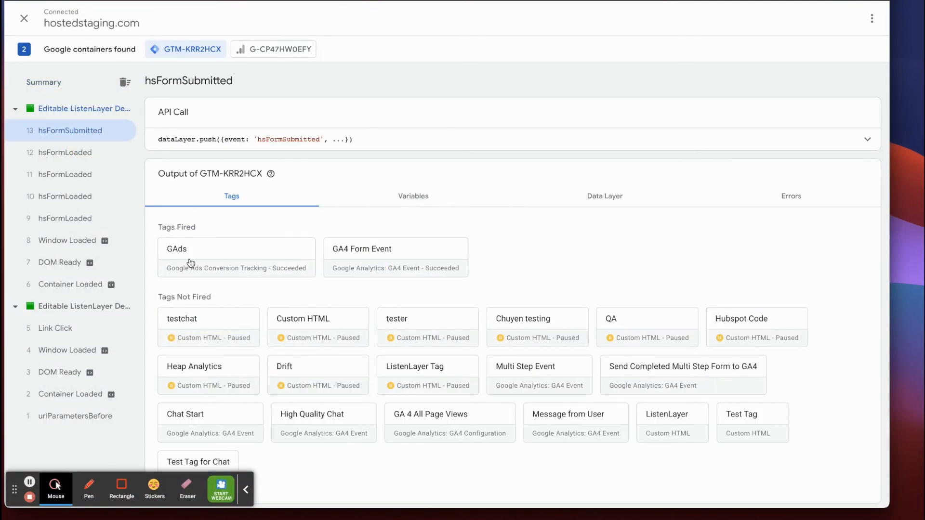
left_click(359, 253)
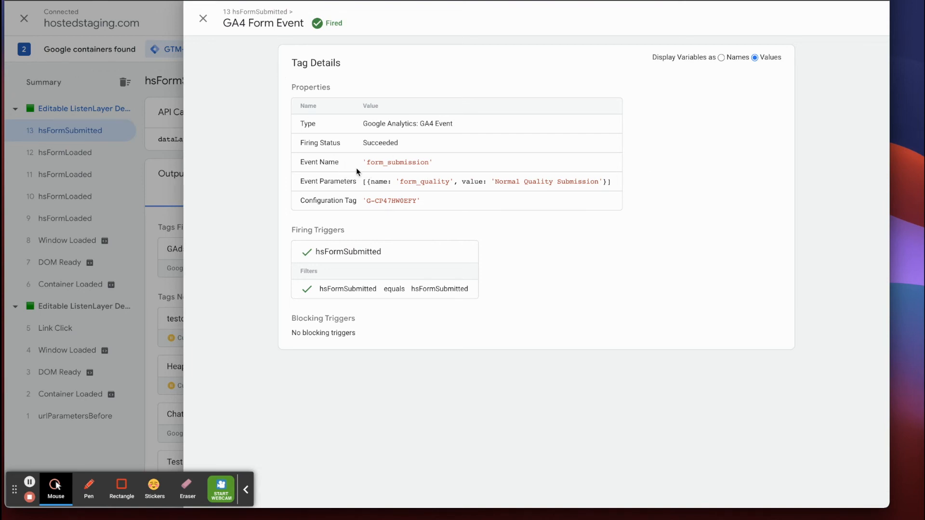
left_click_drag(364, 161, 600, 185)
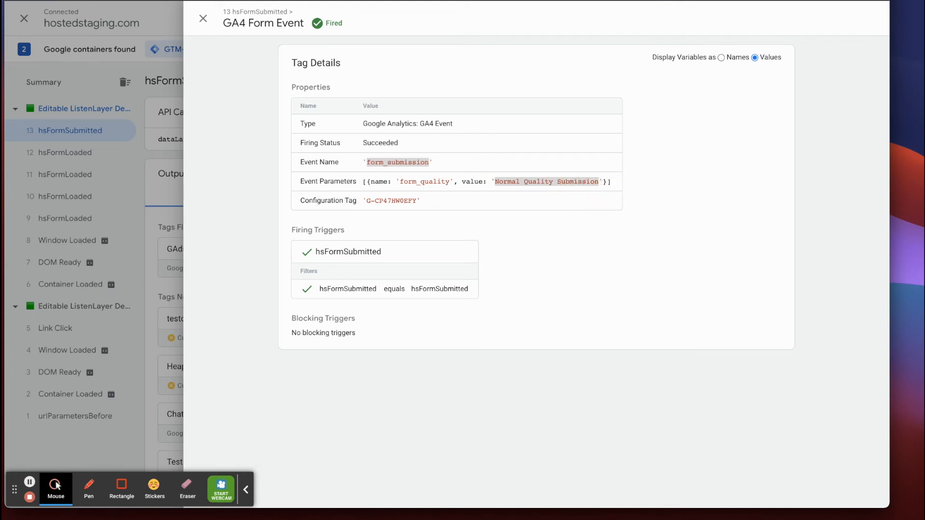
- Examine the form_quality parameter of the form_submission event in Google Analytics DebugView, and close the tag details in Tag Assistant
key("ctrl+Tab")
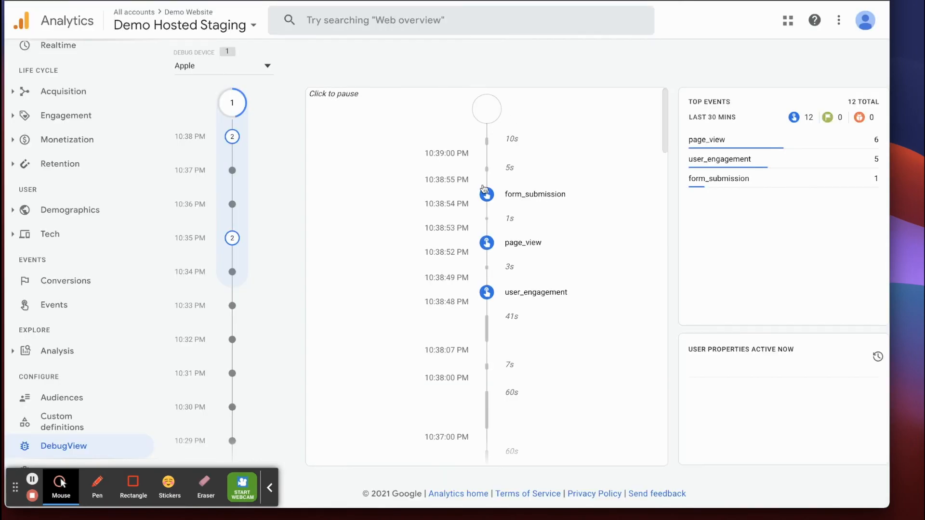
left_click(530, 198)
left_click(517, 205)
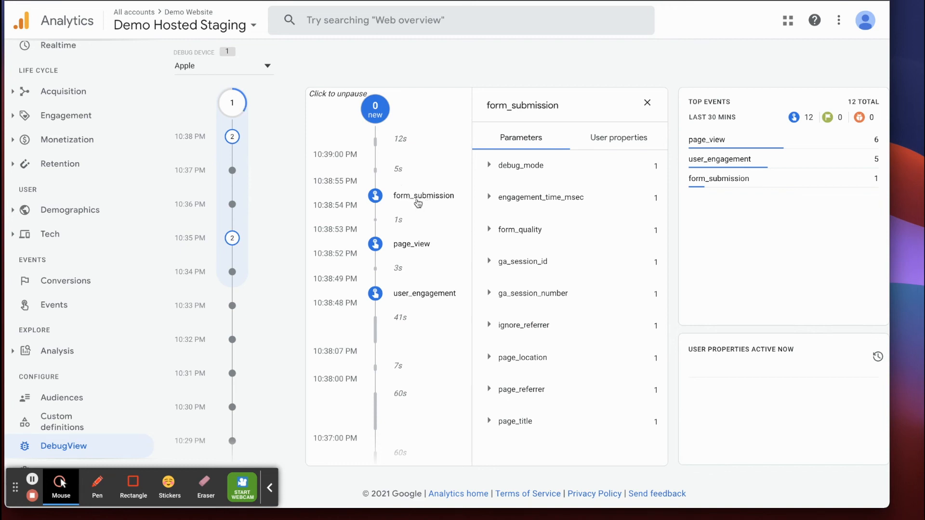
left_click(490, 231)
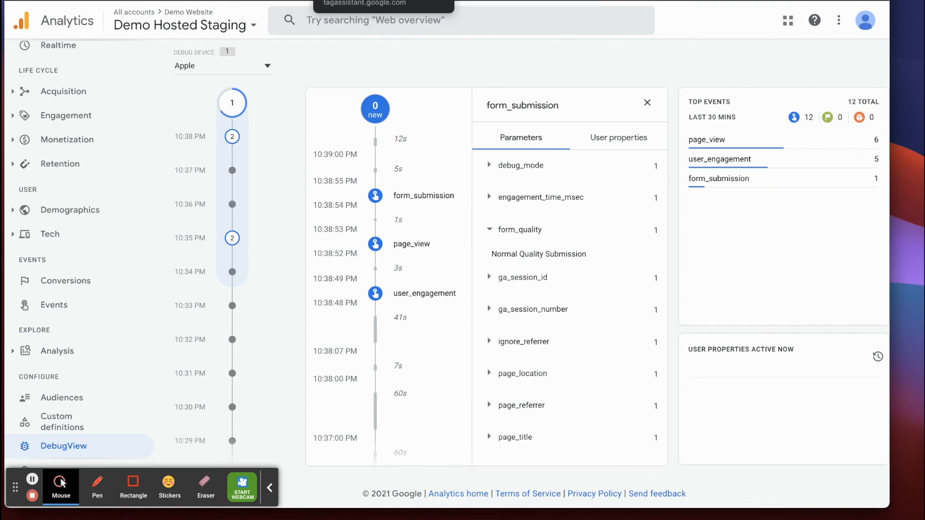
left_click(349, 0)
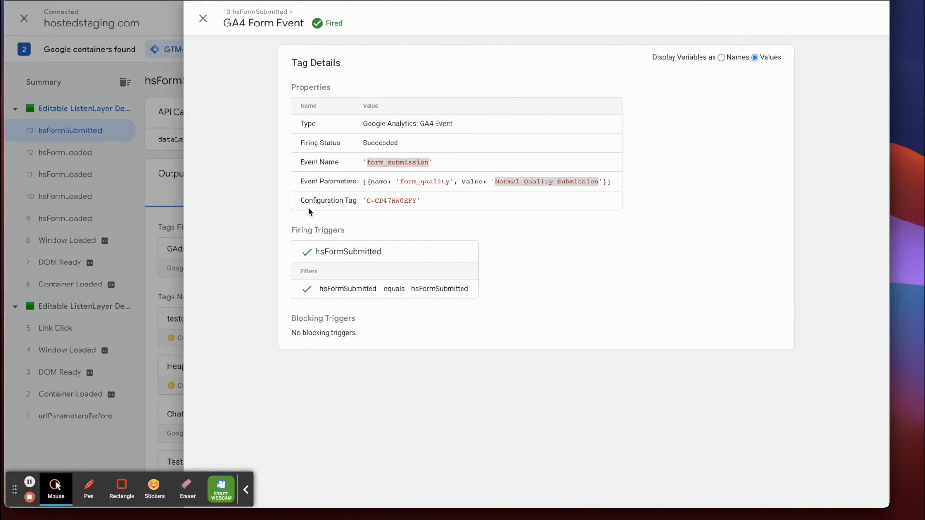
left_click(203, 18)
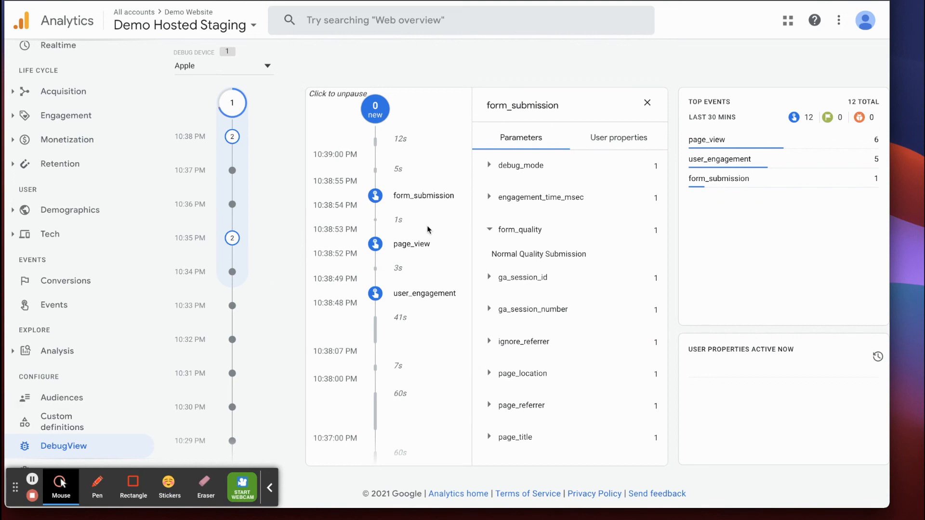
- View the existing events list in Google Analytics and return to DebugView
left_click(55, 312)
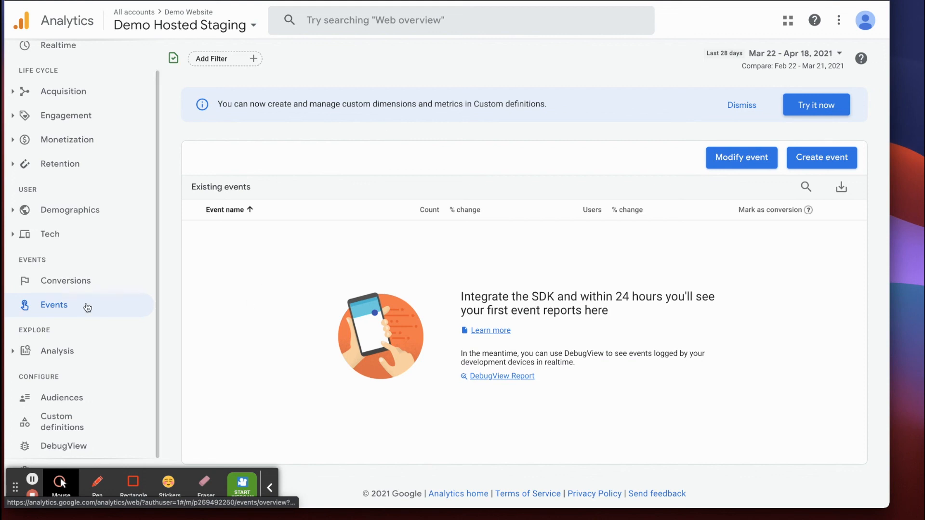
left_click(268, 487)
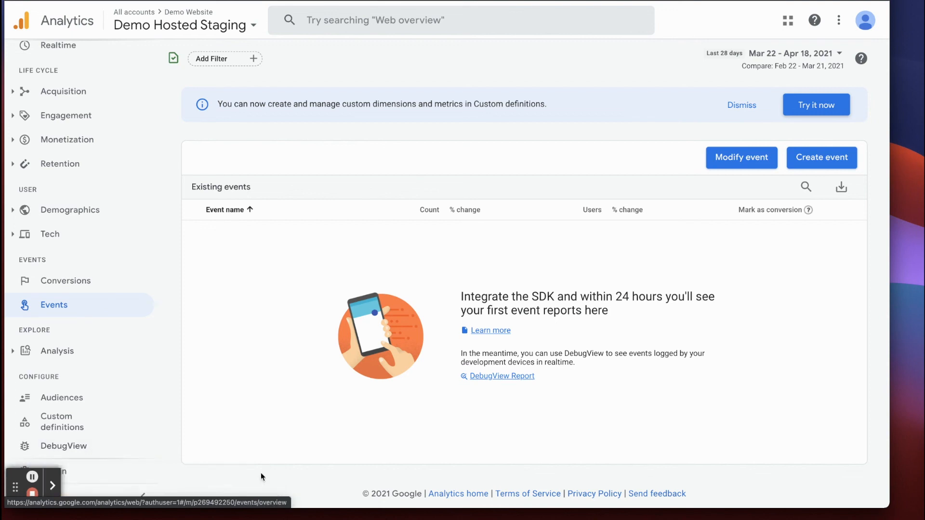
left_click(63, 449)
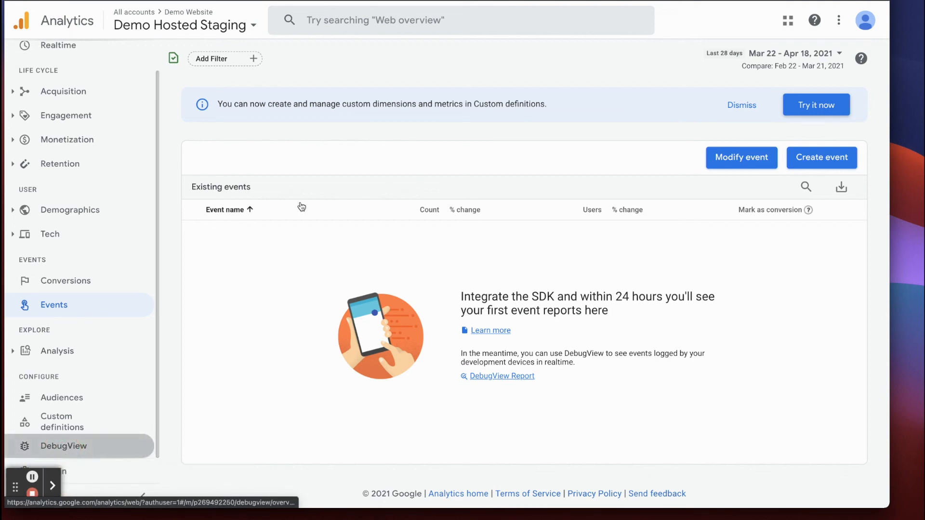